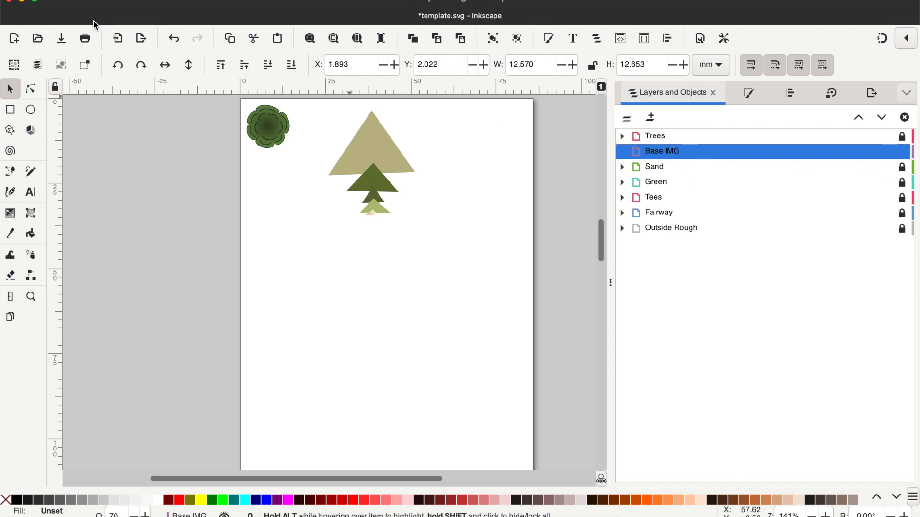
# - Save the template document as 2.svg in the Bacon Park folder
pyautogui.click(113, 1)
pyautogui.moveTo(92, 1)
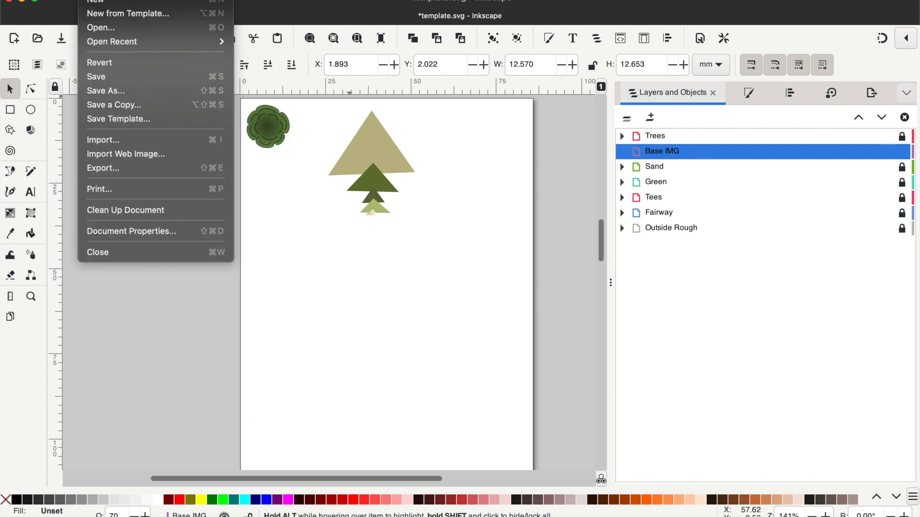
pyautogui.click(120, 90)
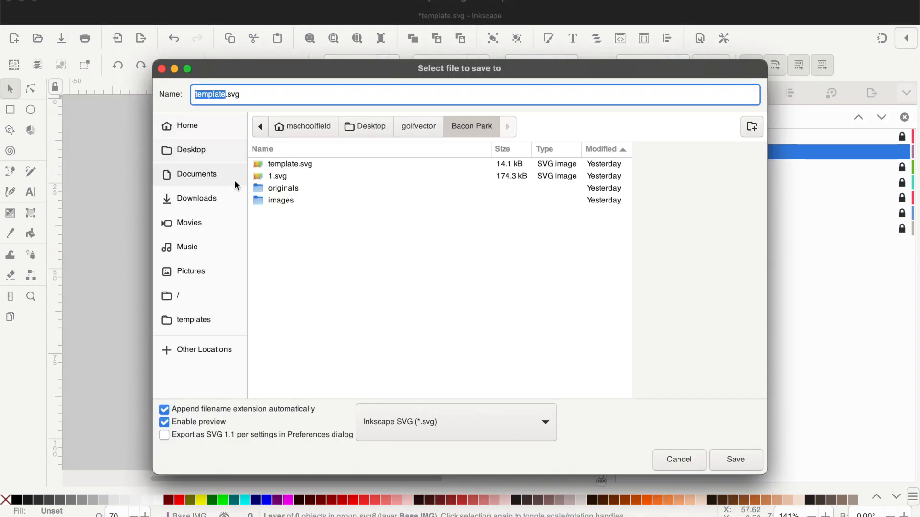
pyautogui.write('2')
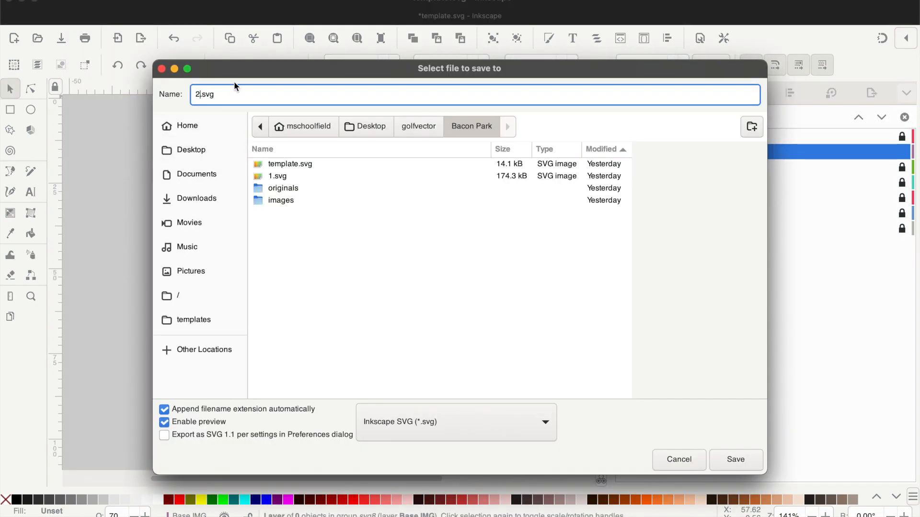
pyautogui.click(738, 461)
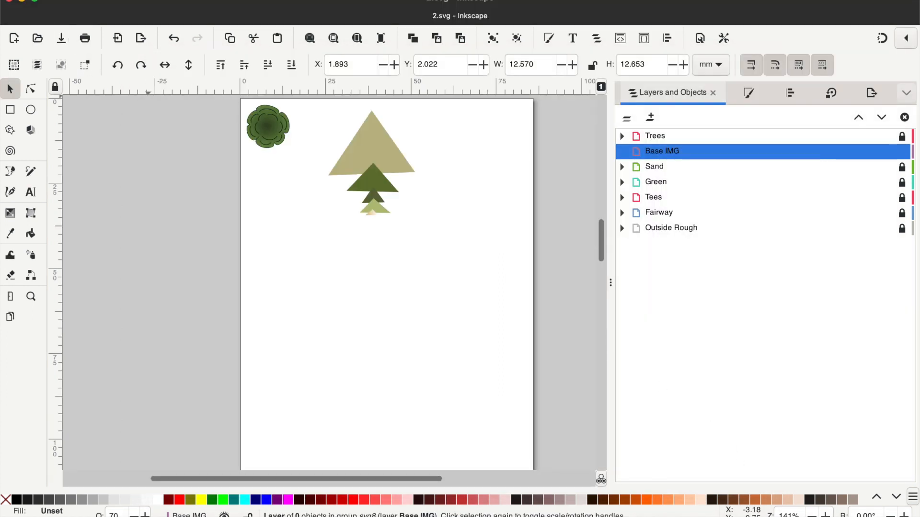
pyautogui.click(90, 1)
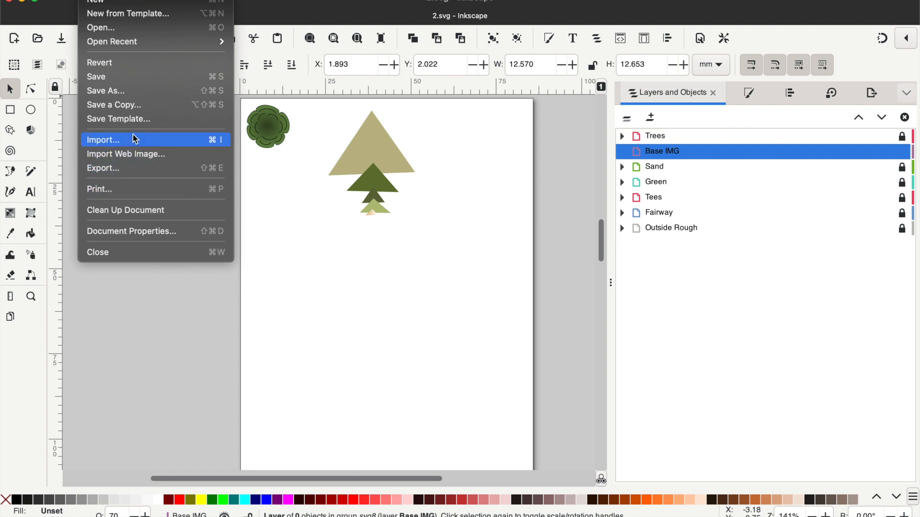
pyautogui.click(902, 153)
pyautogui.click(903, 153)
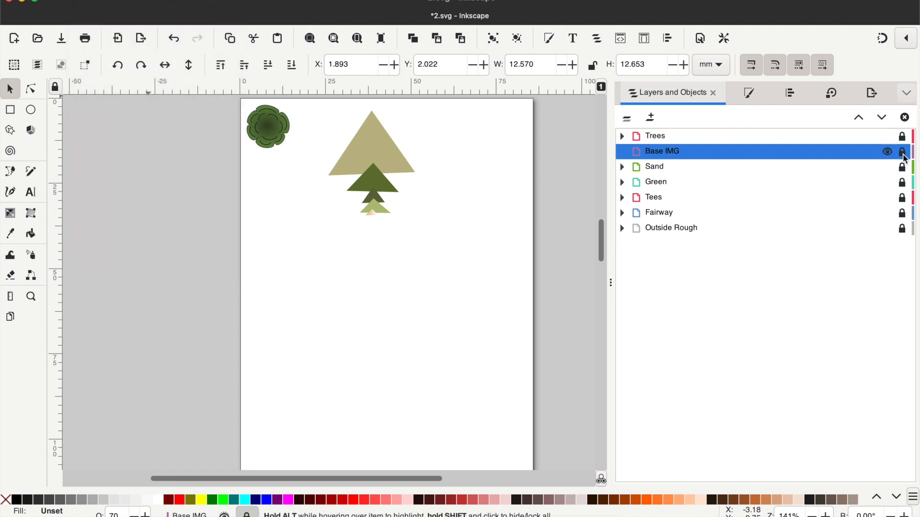
pyautogui.click(622, 154)
pyautogui.click(91, 0)
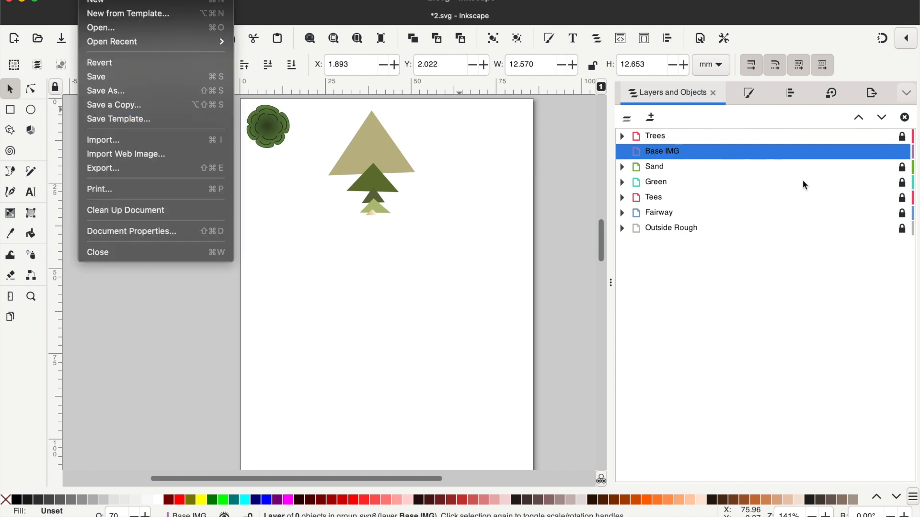
pyautogui.click(709, 323)
pyautogui.click(652, 118)
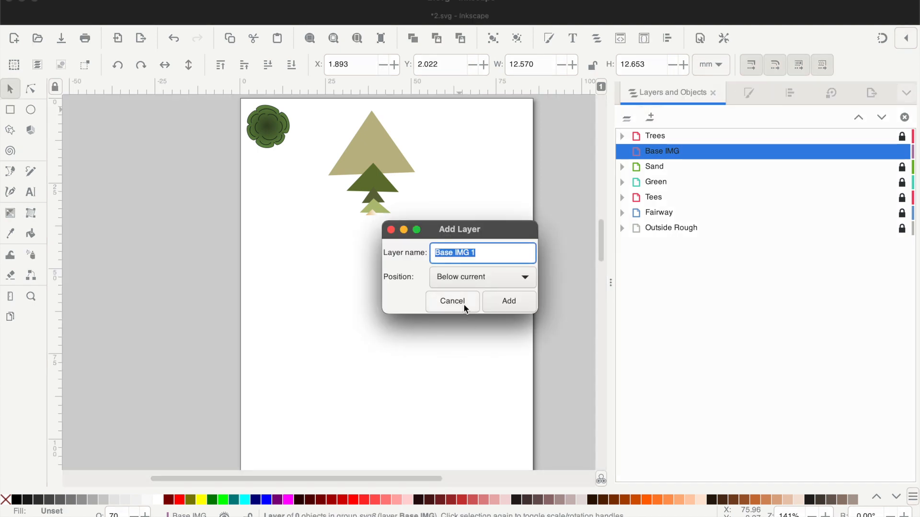
pyautogui.click(463, 306)
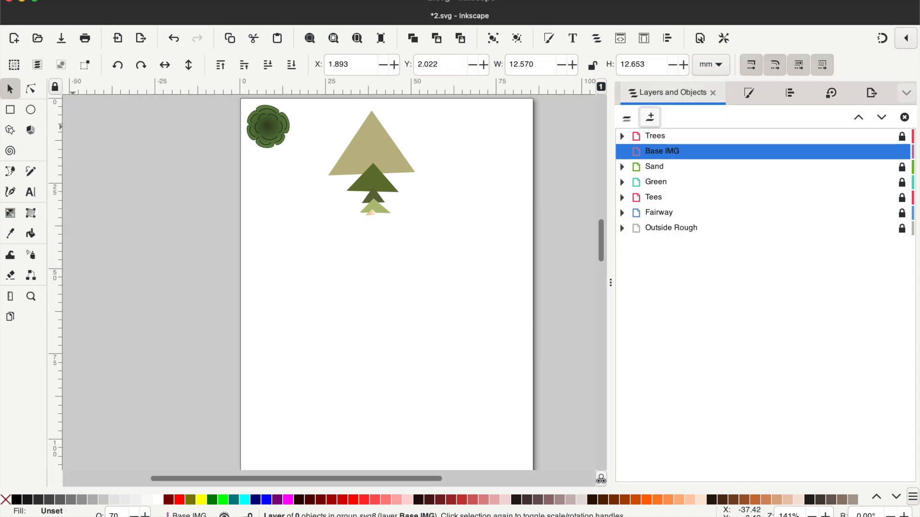
# - Import 2.png from the Bacon Park images folder into the Base IMG layer as an embedded image
pyautogui.click(95, 1)
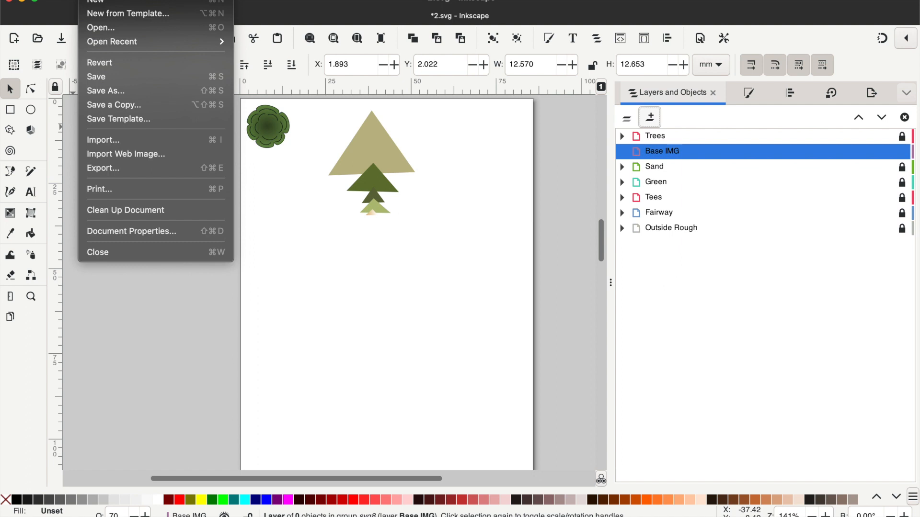
pyautogui.click(114, 135)
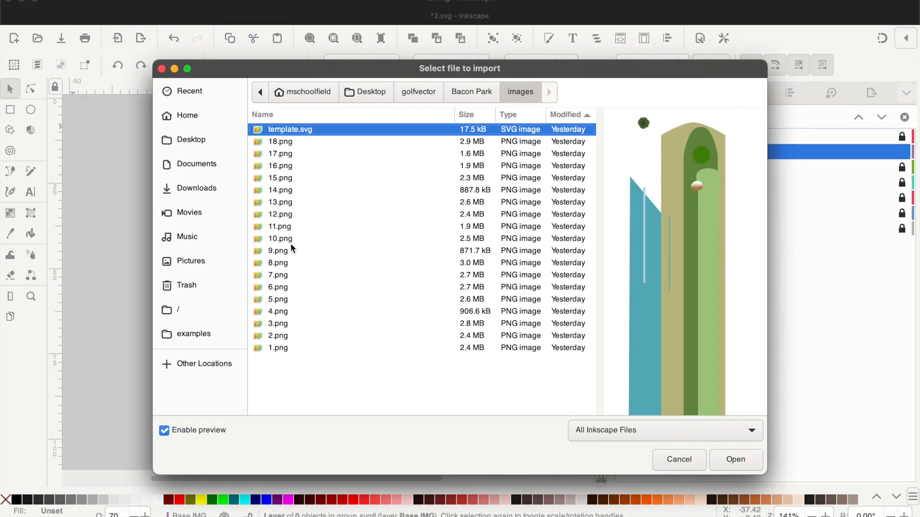
pyautogui.click(283, 337)
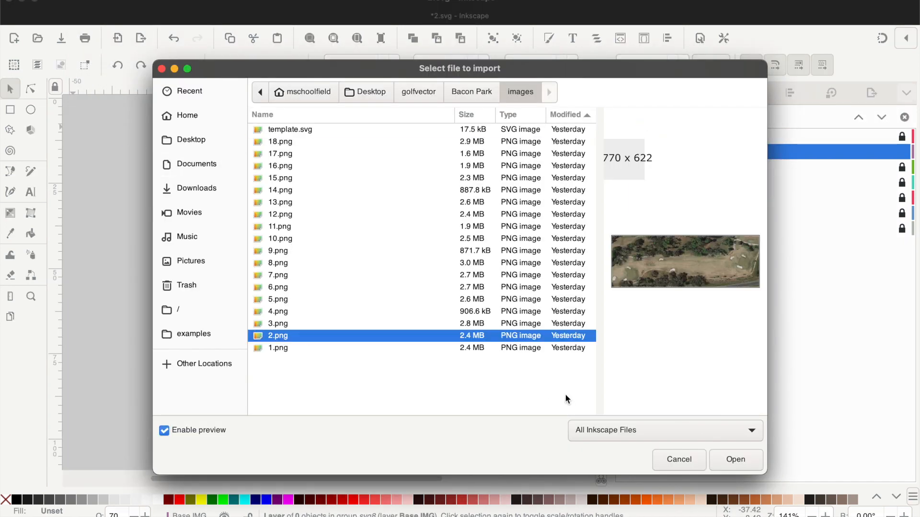
pyautogui.click(735, 459)
pyautogui.click(178, 140)
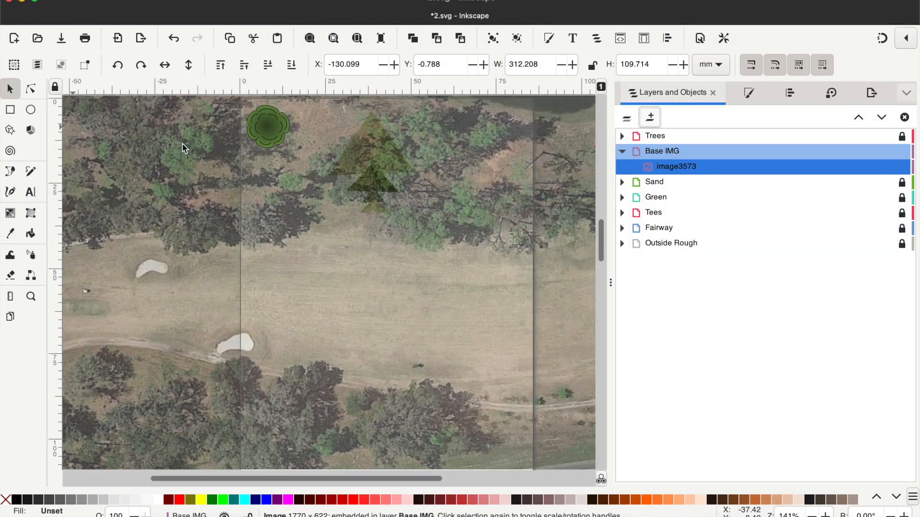
# - Set the Base IMG layer's opacity to 100%
pyautogui.click(652, 151)
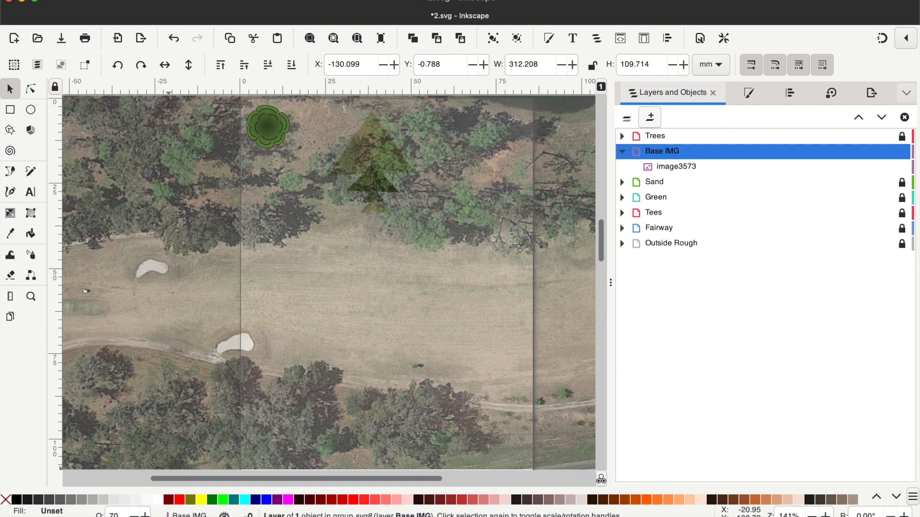
pyautogui.click(115, 513)
pyautogui.press('BackSpace')
pyautogui.write('100')
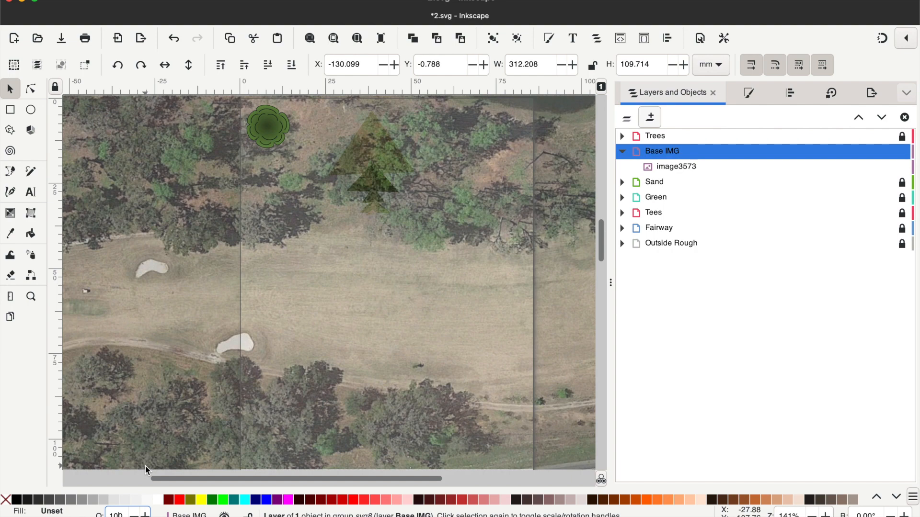
pyautogui.press('Return')
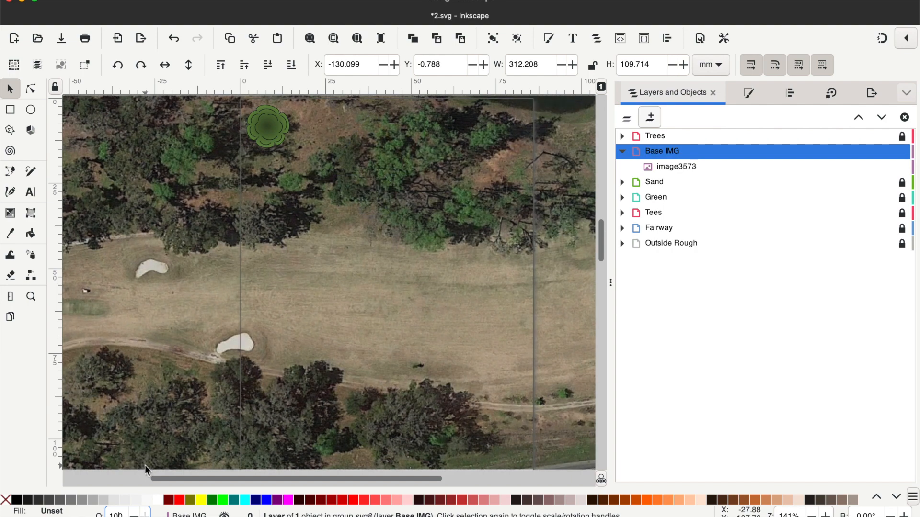
# - Set the Base IMG layer's opacity to 70%
pyautogui.press('BackSpace')
pyautogui.press('BackSpace')
pyautogui.press('BackSpace')
pyautogui.write('70')
pyautogui.press('Return')
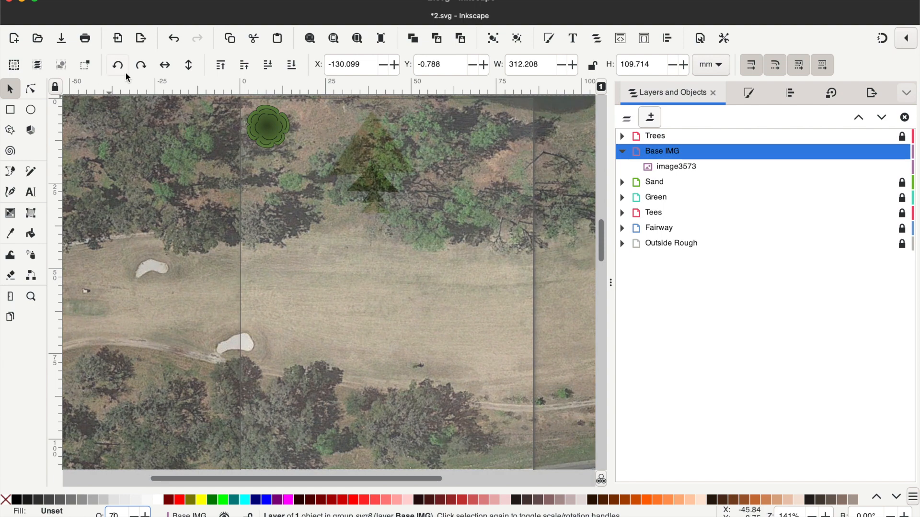
# - Rotate the aerial image 90° counter-clockwise and move it over the page so it runs vertically
pyautogui.click(30, 297)
pyautogui.scroll(-3, 272, 300)
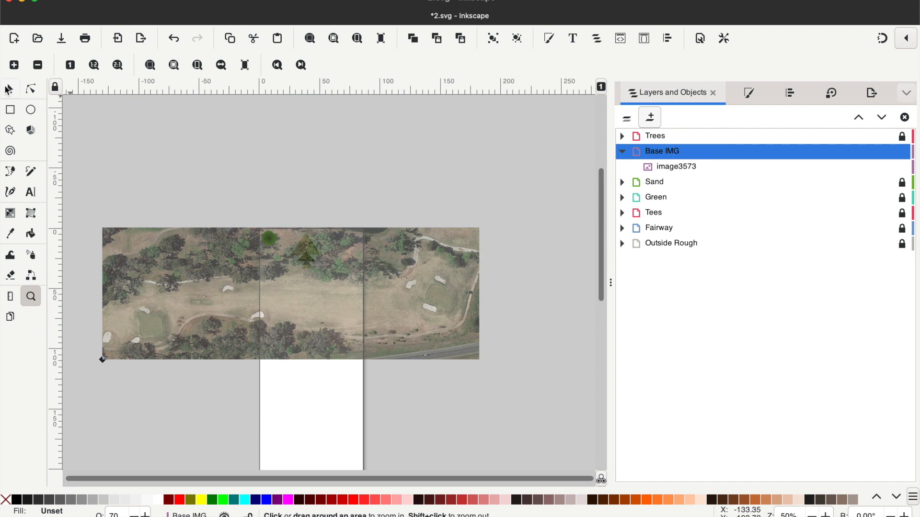
pyautogui.click(8, 89)
pyautogui.click(118, 66)
pyautogui.moveTo(289, 177); pyautogui.dragTo(302, 144)
# - Resize the page to fit the aerial image using the document properties
pyautogui.click(700, 38)
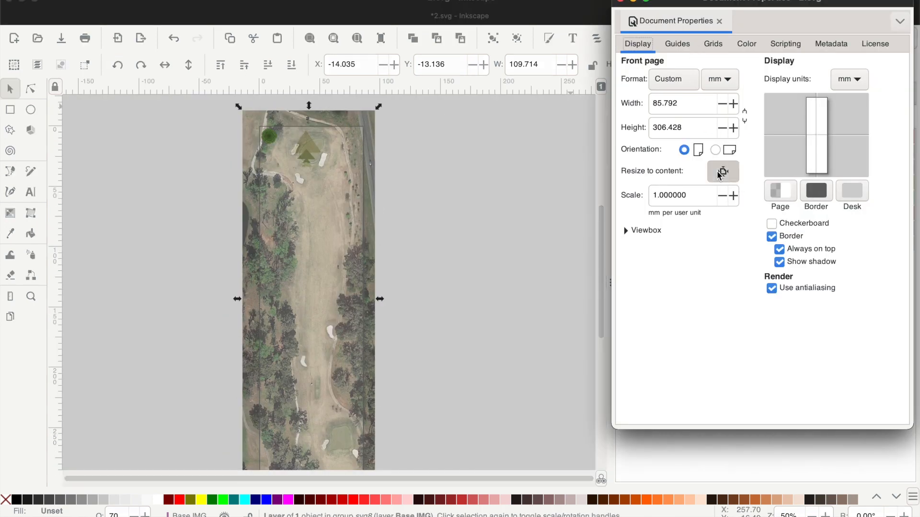
pyautogui.click(720, 175)
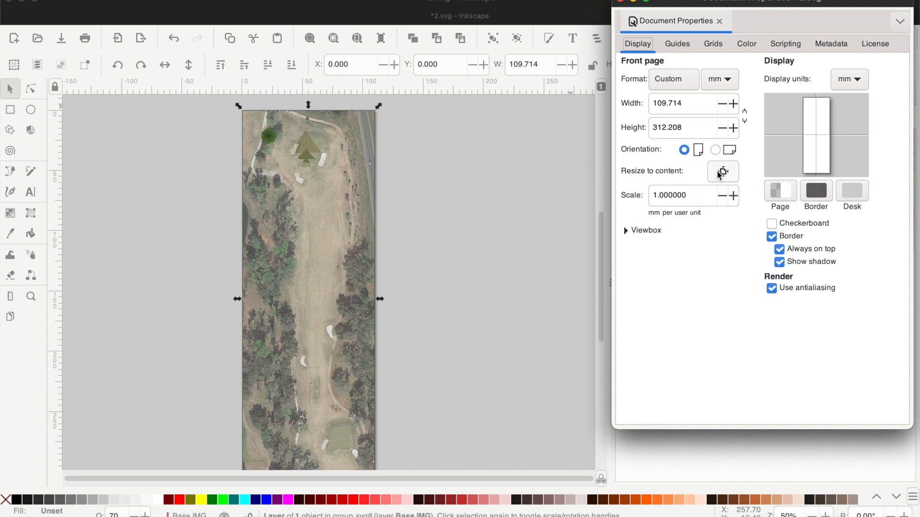
pyautogui.click(621, 2)
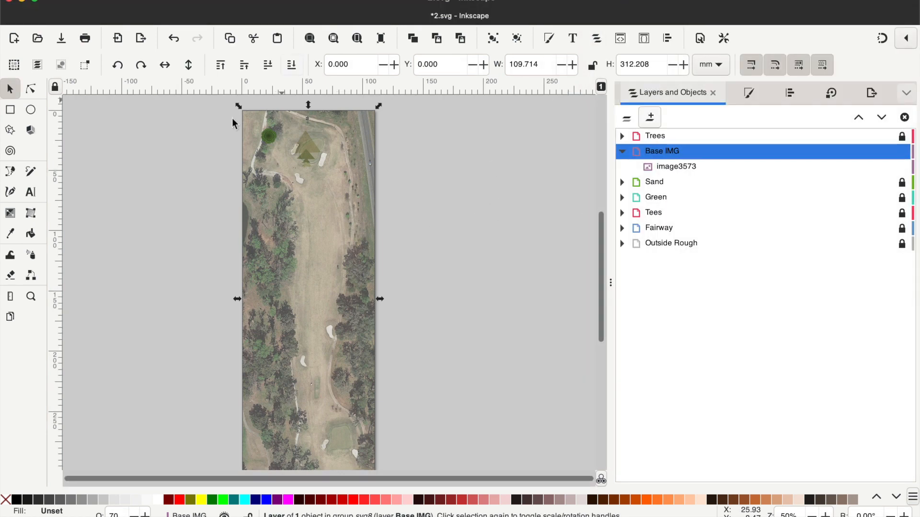
# - Lock the Base IMG layer and collapse its contents in the layer list
pyautogui.moveTo(905, 156)
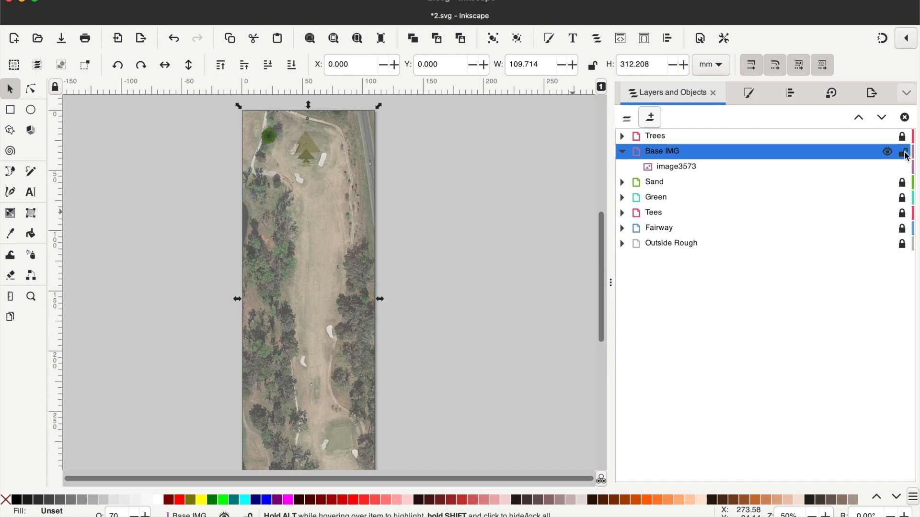
pyautogui.click(903, 153)
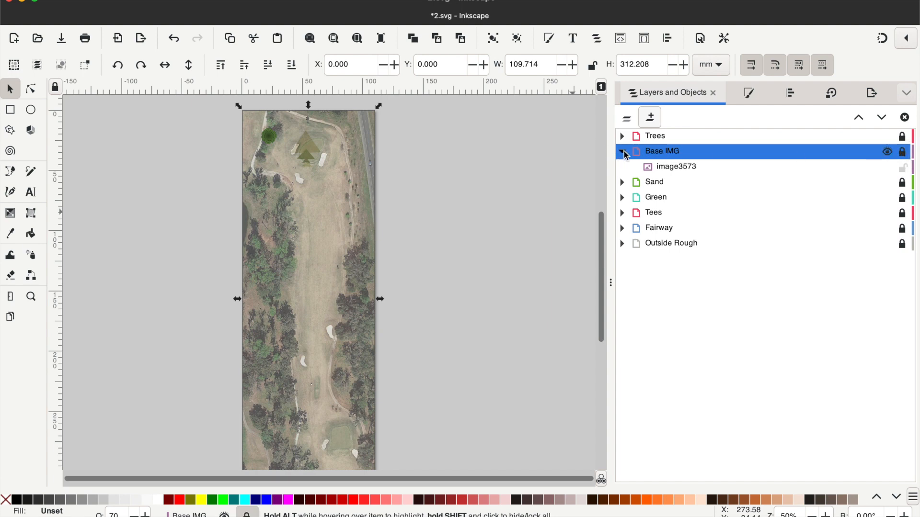
pyautogui.click(622, 152)
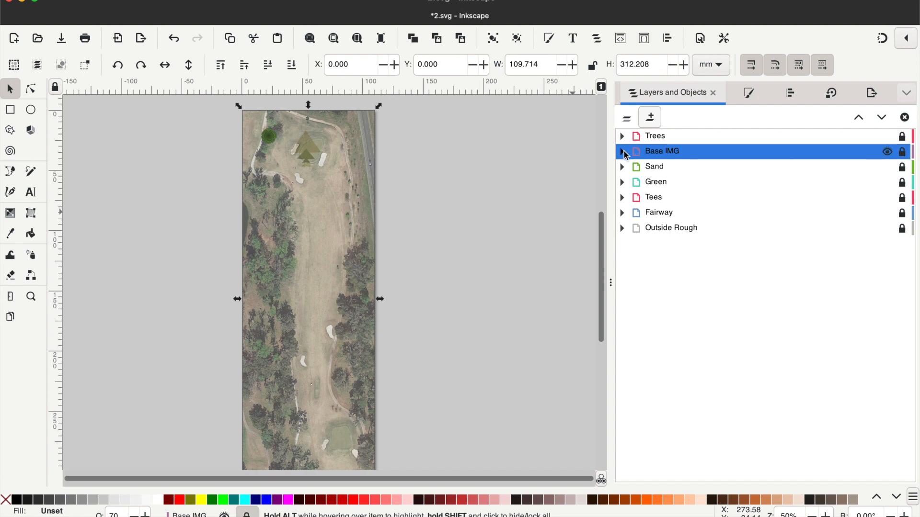
# - Hide every layer except Base IMG and Outside Rough
pyautogui.click(887, 137)
pyautogui.click(888, 167)
pyautogui.click(887, 182)
pyautogui.click(887, 197)
pyautogui.click(887, 213)
pyautogui.click(887, 228)
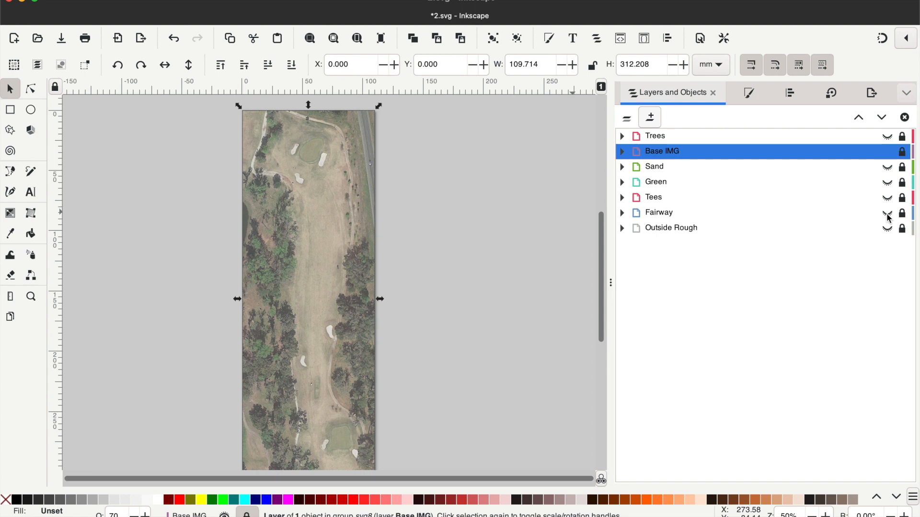
pyautogui.click(887, 229)
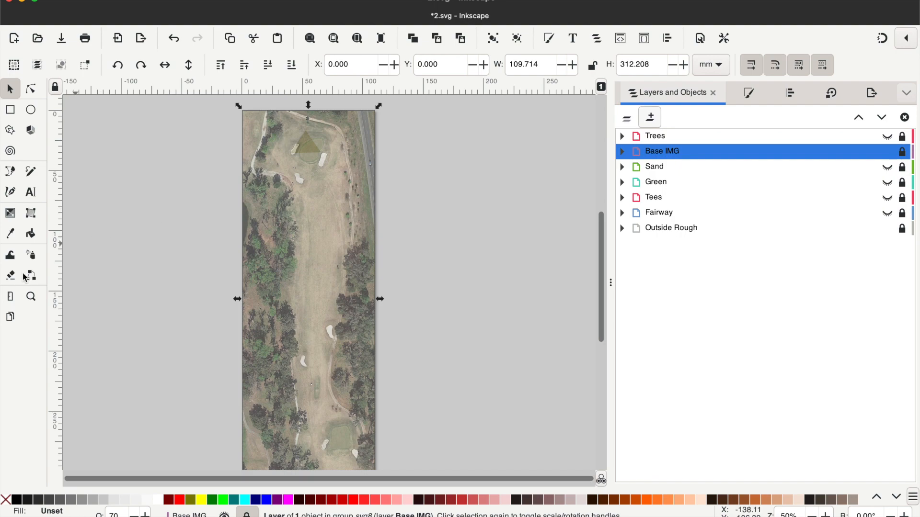
# - Unlock the Outside Rough layer and move its tan triangle off the green toward the page's upper-left trees
pyautogui.click(31, 296)
pyautogui.click(317, 151)
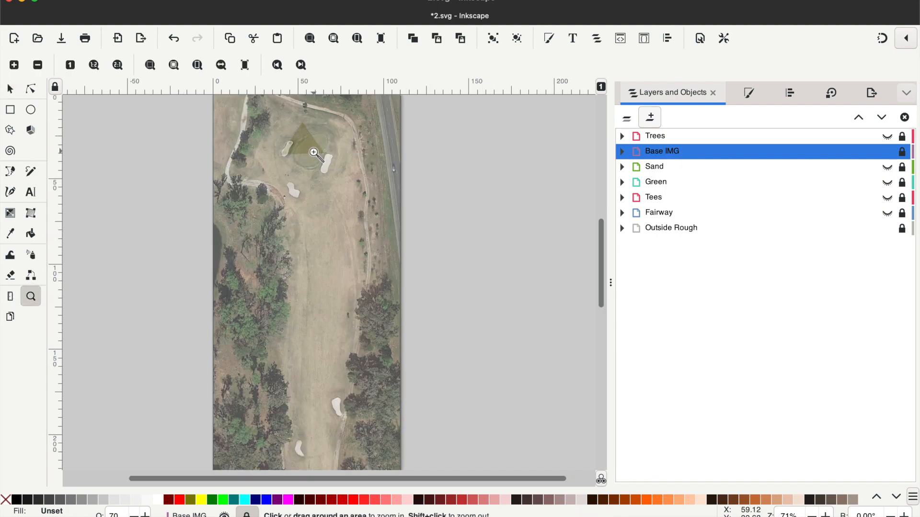
pyautogui.click(316, 152)
pyautogui.click(315, 153)
pyautogui.click(315, 153)
pyautogui.scroll(-2, 314, 153)
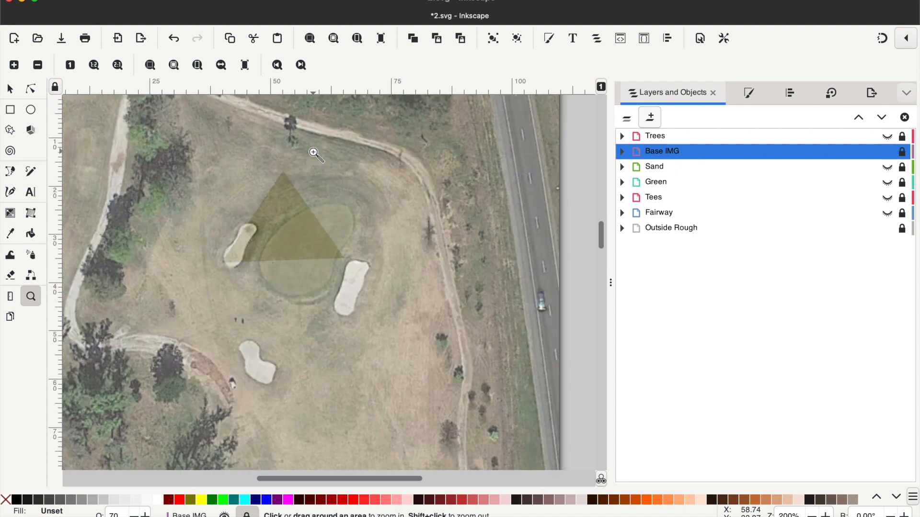
pyautogui.click(10, 89)
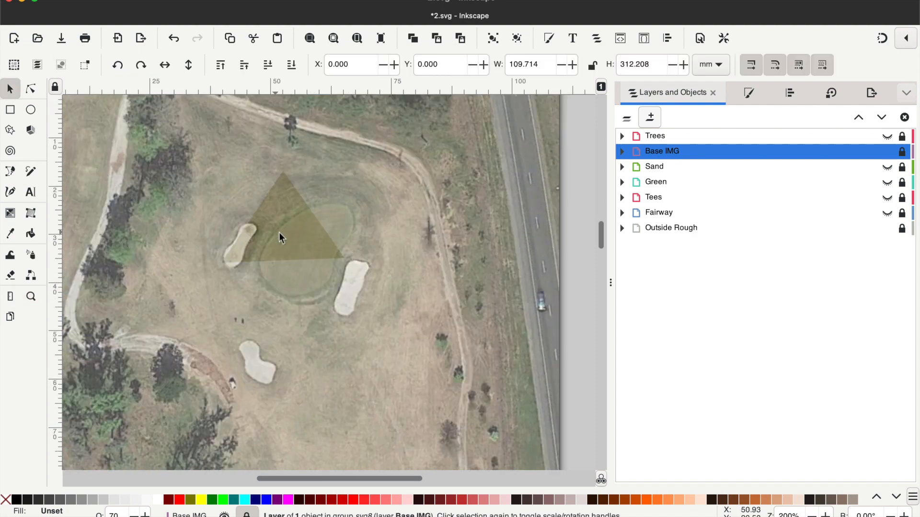
pyautogui.click(799, 231)
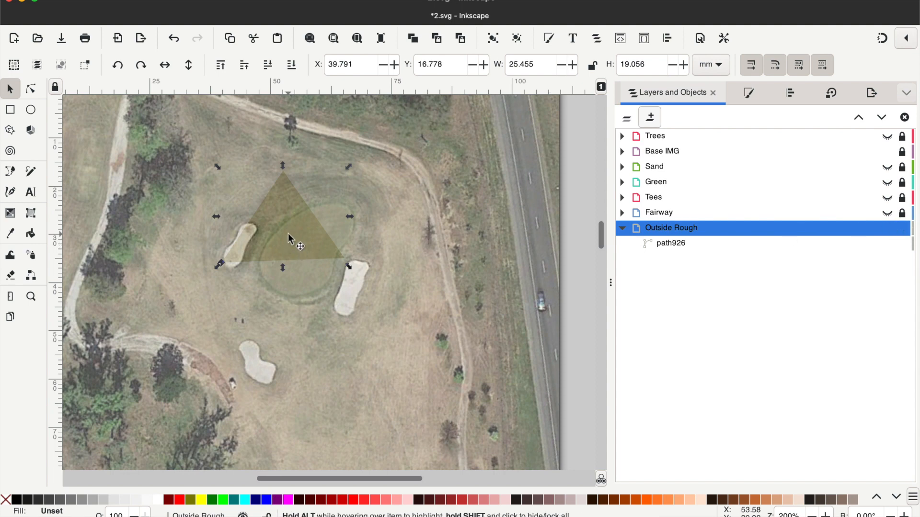
pyautogui.moveTo(289, 236); pyautogui.dragTo(195, 163)
# - Reshape the Outside Rough triangle by moving its two lower corner nodes, placing the left one at about X 24, Y 21 mm
pyautogui.click(30, 90)
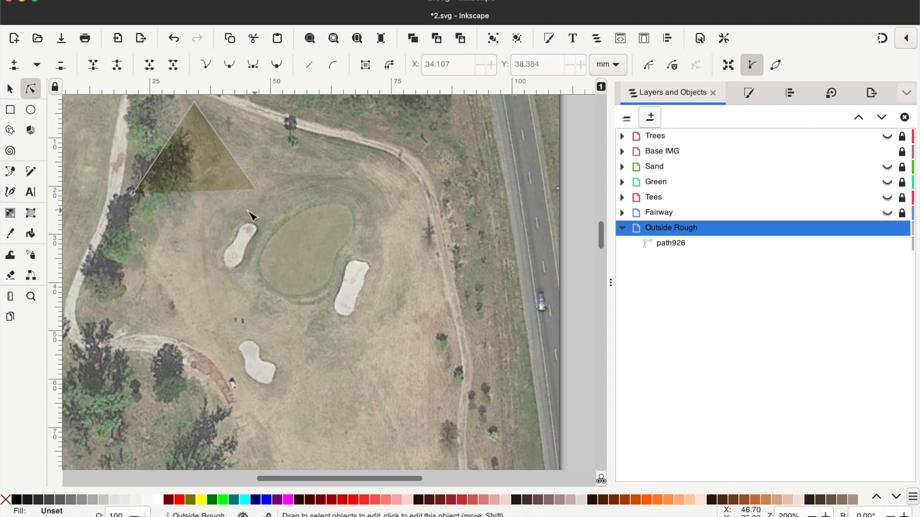
pyautogui.click(252, 193)
pyautogui.click(256, 190)
pyautogui.moveTo(258, 191); pyautogui.dragTo(185, 144)
pyautogui.moveTo(134, 194); pyautogui.dragTo(154, 192)
# - Examine the whole hole on the aerial image, from the green down to the tee end
pyautogui.scroll(-10, 331, 217)
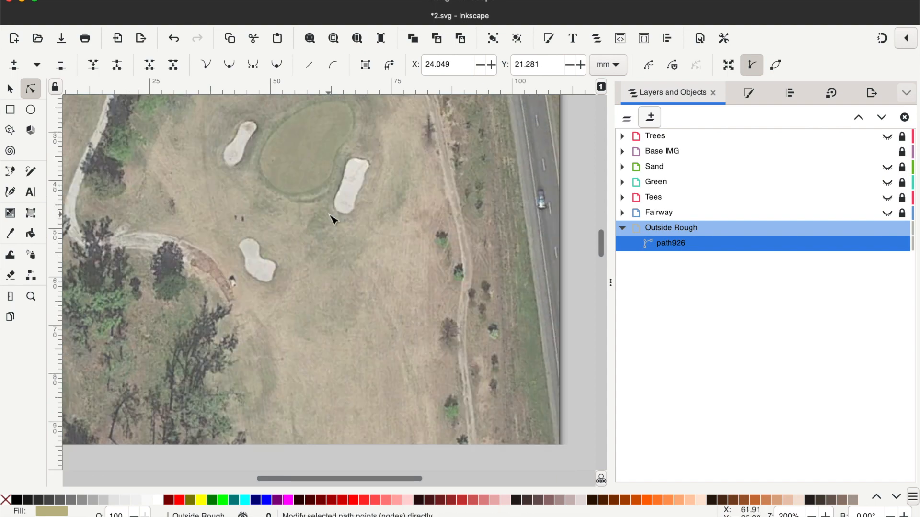
pyautogui.click(30, 297)
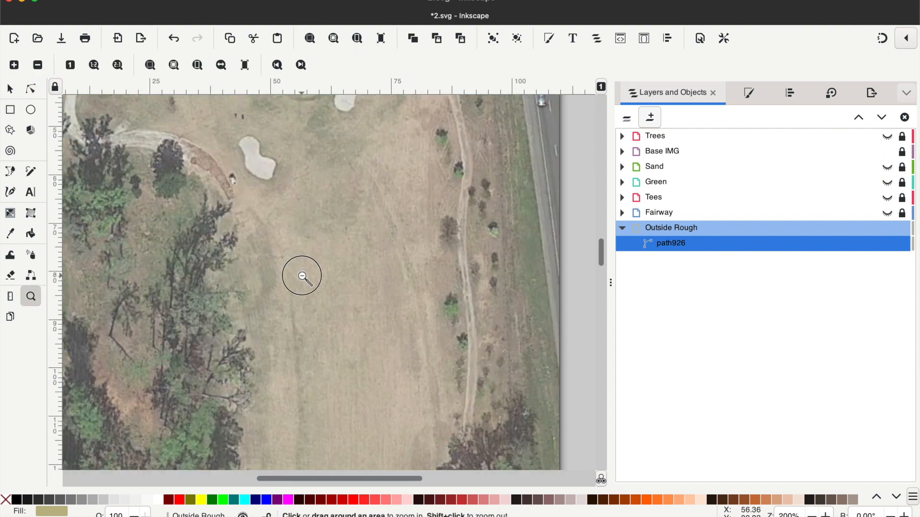
pyautogui.keyDown('shift'); pyautogui.click(303, 277); pyautogui.keyUp('shift')
pyautogui.keyDown('shift'); pyautogui.click(303, 277); pyautogui.keyUp('shift')
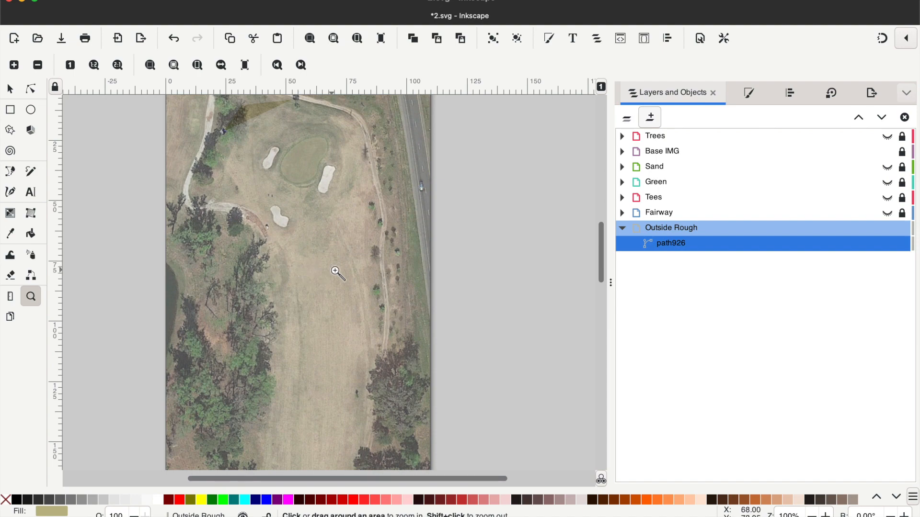
pyautogui.scroll(-8, 345, 266)
pyautogui.scroll(-15, 331, 369)
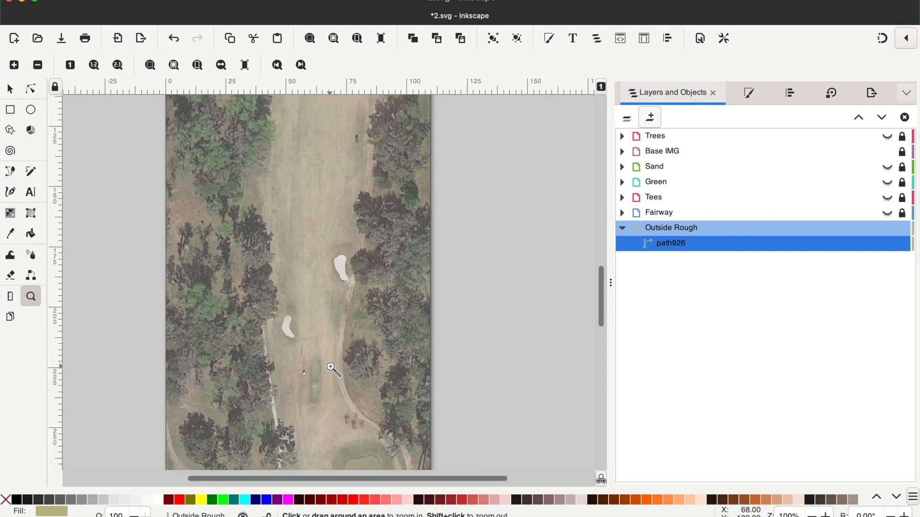
pyautogui.scroll(13, 331, 367)
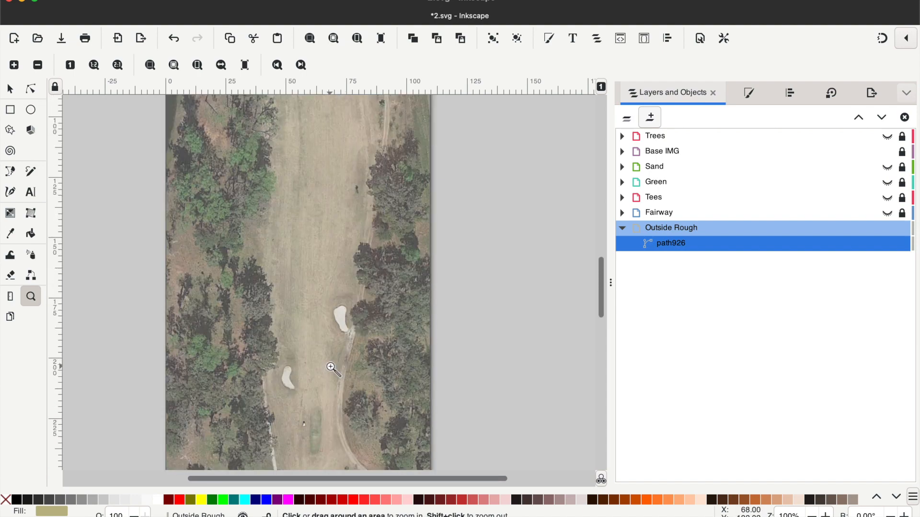
pyautogui.keyDown('shift'); pyautogui.click(310, 283); pyautogui.keyUp('shift')
pyautogui.keyDown('shift'); pyautogui.click(311, 283); pyautogui.keyUp('shift')
pyautogui.scroll(5, 311, 282)
pyautogui.click(311, 283)
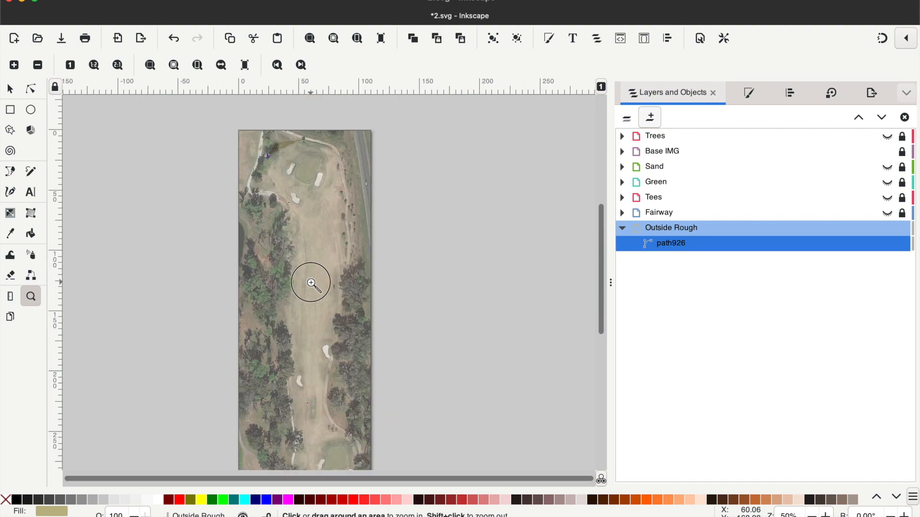
pyautogui.scroll(3, 311, 283)
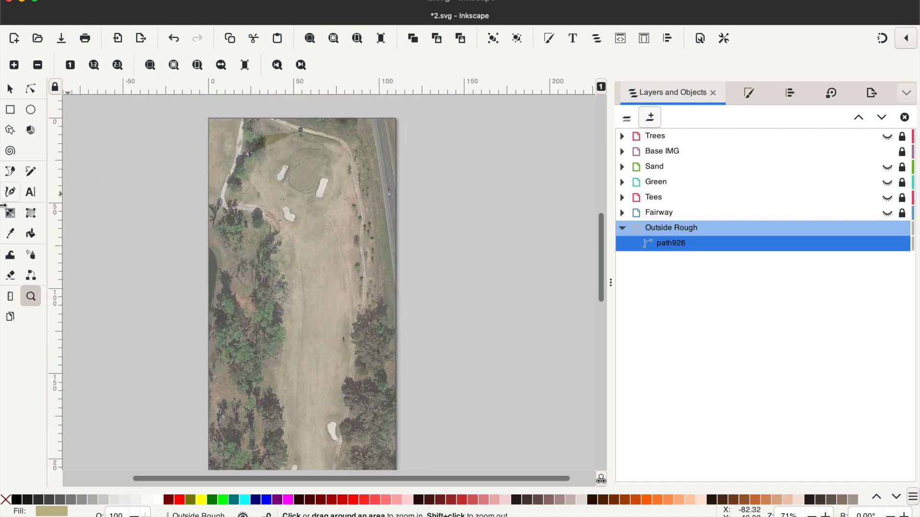
# - Continue the Outside Rough path with the Pen tool from its left corner node down through the left tree line to the tee end
pyautogui.click(10, 171)
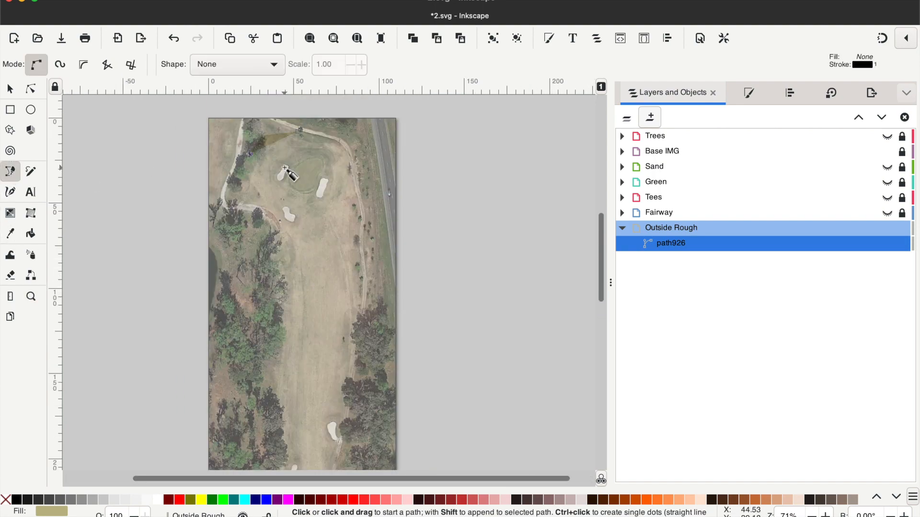
pyautogui.click(250, 155)
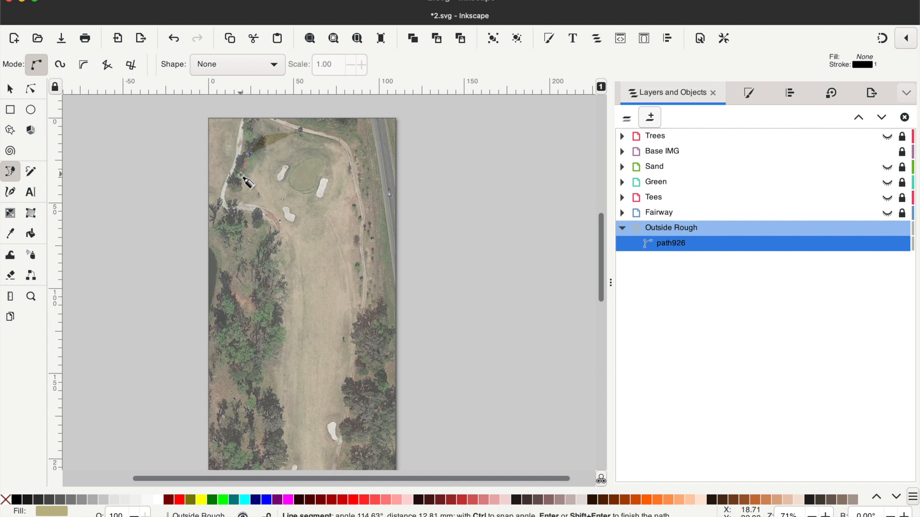
pyautogui.click(239, 206)
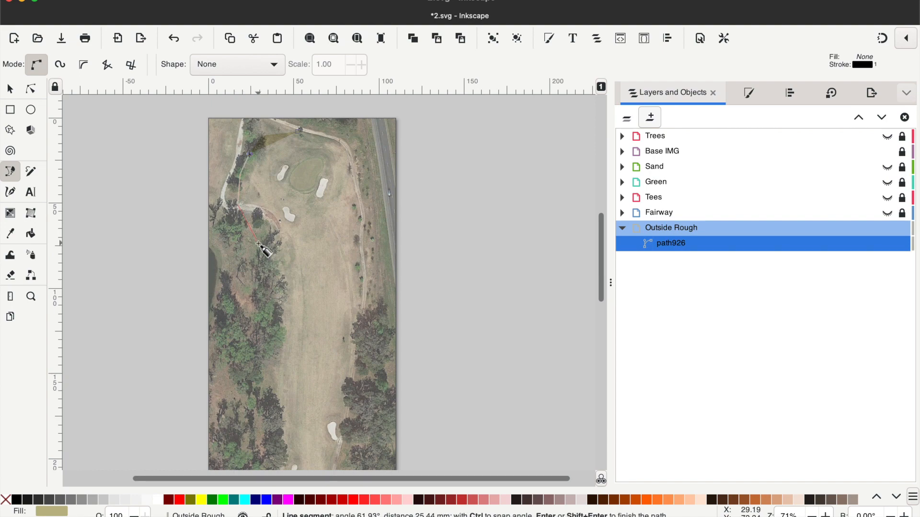
pyautogui.click(263, 307)
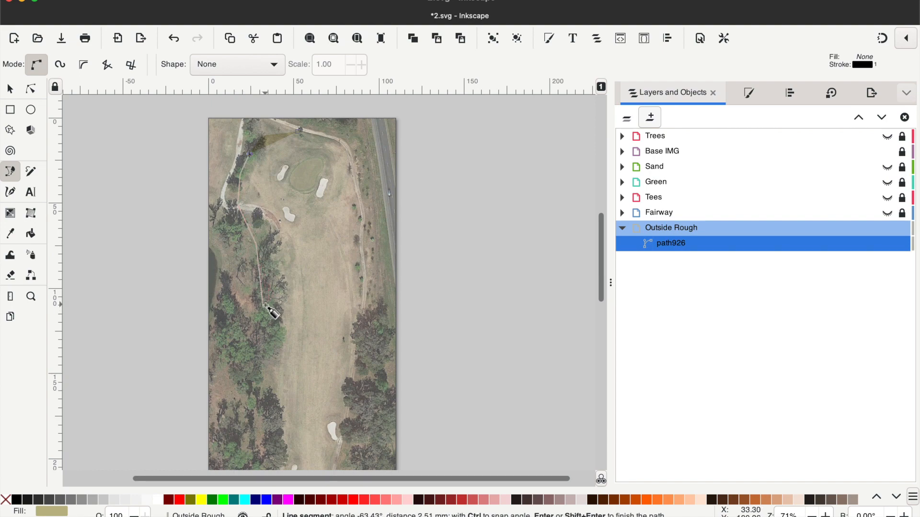
pyautogui.scroll(-5, 261, 303)
pyautogui.click(259, 282)
pyautogui.scroll(-5, 266, 352)
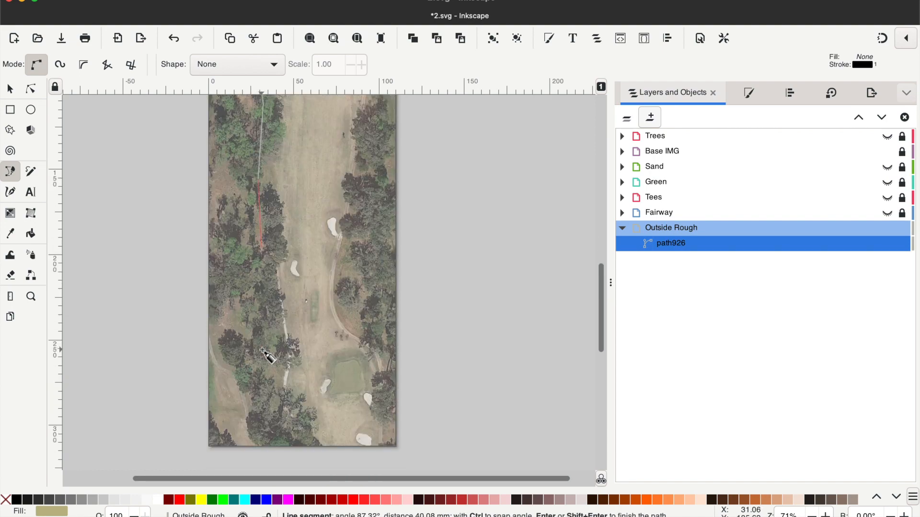
pyautogui.click(259, 246)
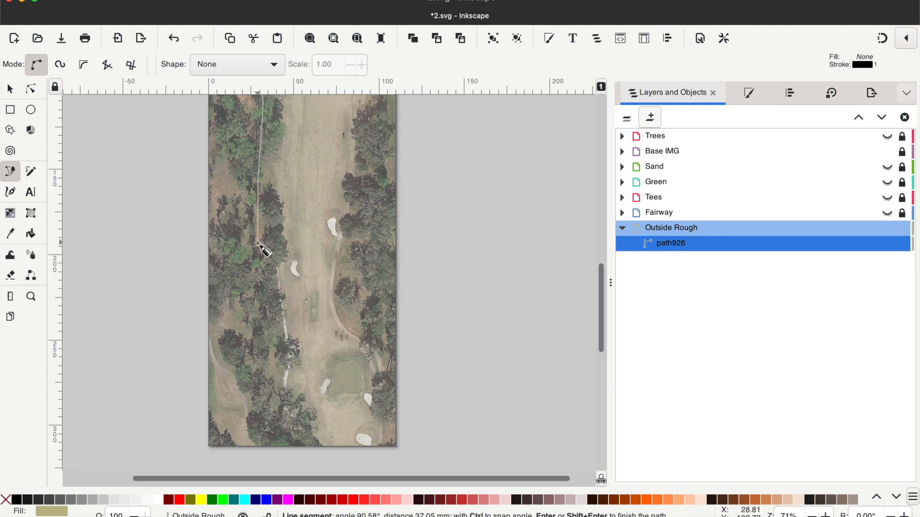
pyautogui.click(270, 336)
# - Trace the Outside Rough around the tee end and up the right side, closing it at the triangle's node above the green
pyautogui.scroll(-5, 274, 340)
pyautogui.click(263, 303)
pyautogui.click(266, 325)
pyautogui.click(290, 335)
pyautogui.click(308, 304)
pyautogui.click(337, 211)
pyautogui.scroll(18, 364, 158)
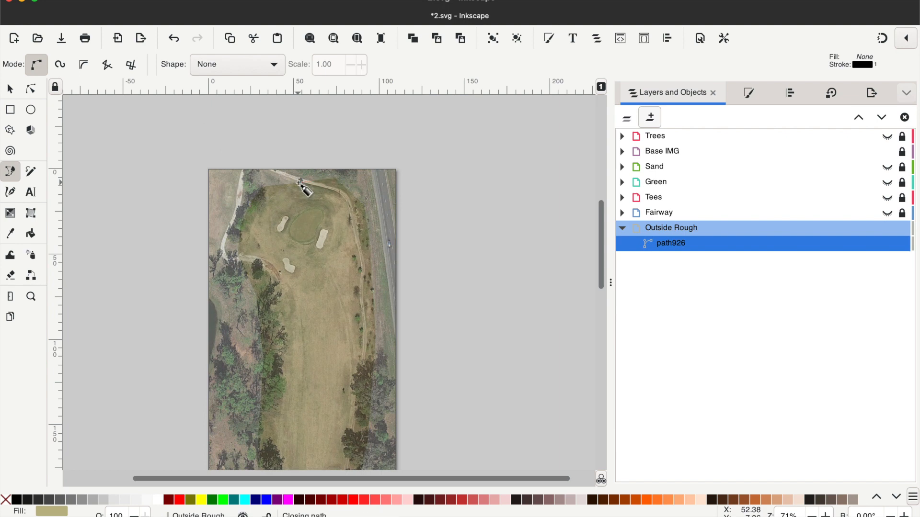
pyautogui.click(299, 183)
# - Convert all nodes of the Outside Rough path to auto-smooth
pyautogui.click(31, 89)
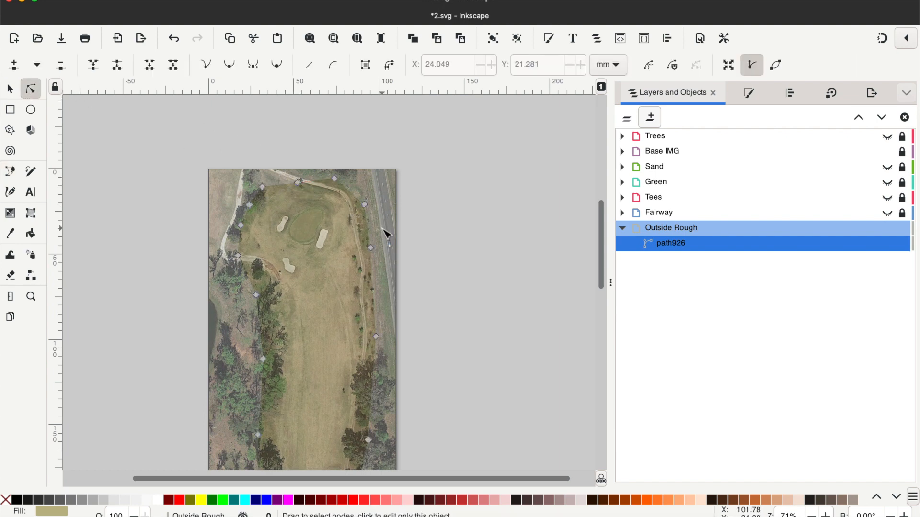
pyautogui.hotkey('ctrl', 'a')
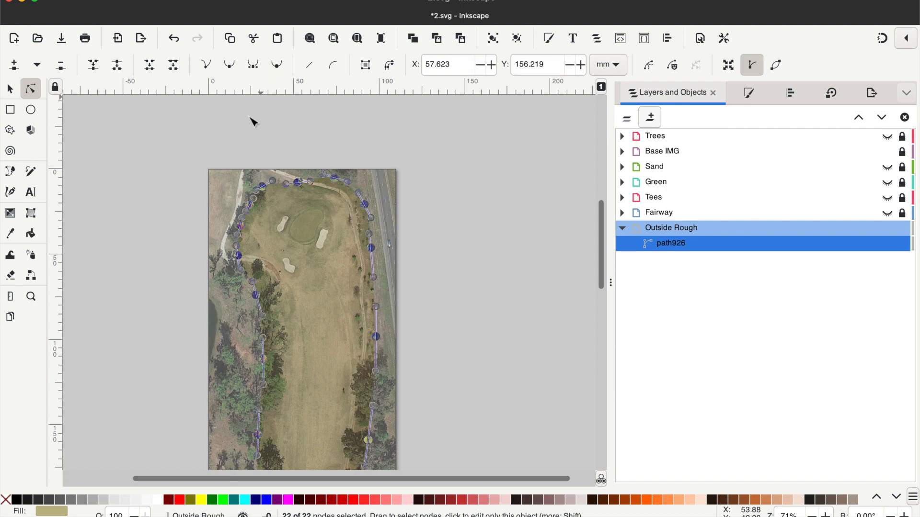
pyautogui.press('Escape')
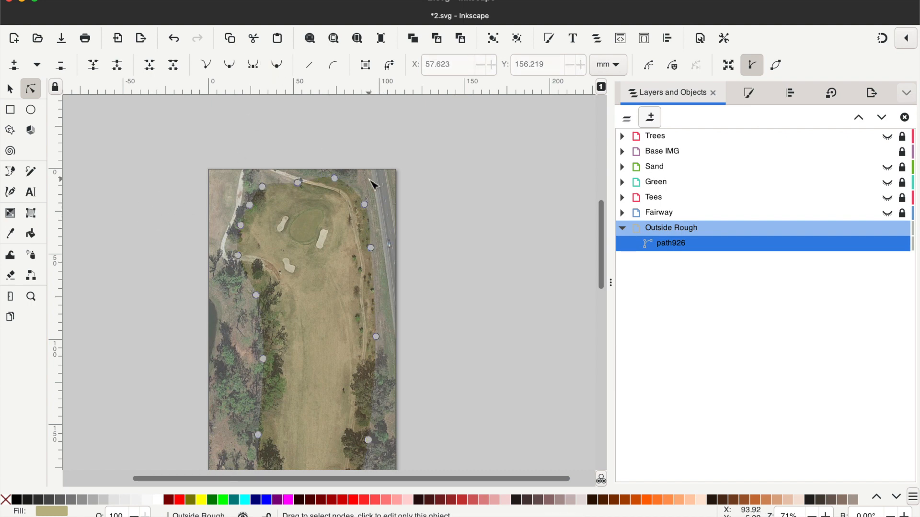
# - Move the Outside Rough node just above the green to about X 50, Y 5 mm and check the outline down to the tee end
pyautogui.click(335, 178)
pyautogui.click(297, 183)
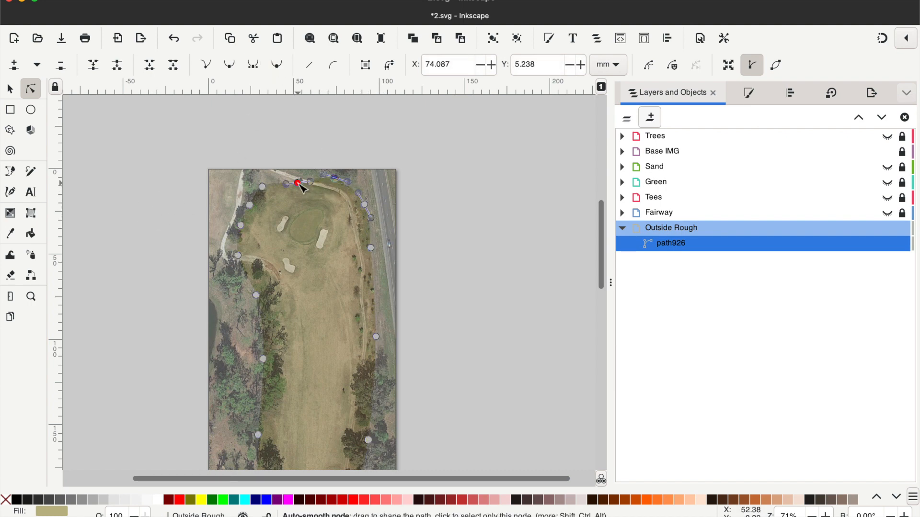
pyautogui.moveTo(297, 182); pyautogui.dragTo(293, 177)
pyautogui.scroll(-5, 199, 173)
pyautogui.scroll(-4, 199, 173)
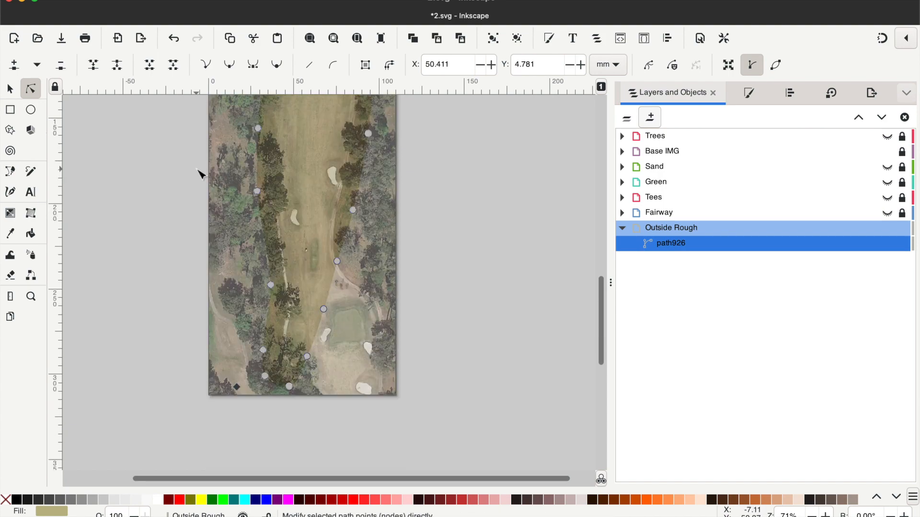
# - Lock and hide the Outside Rough layer, and show and unlock the Fairway layer
pyautogui.scroll(10, 200, 173)
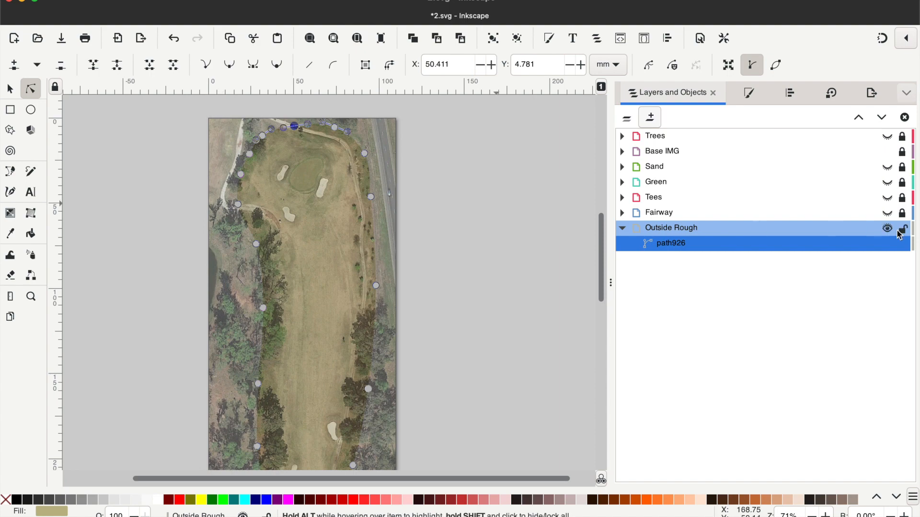
pyautogui.click(902, 229)
pyautogui.click(887, 228)
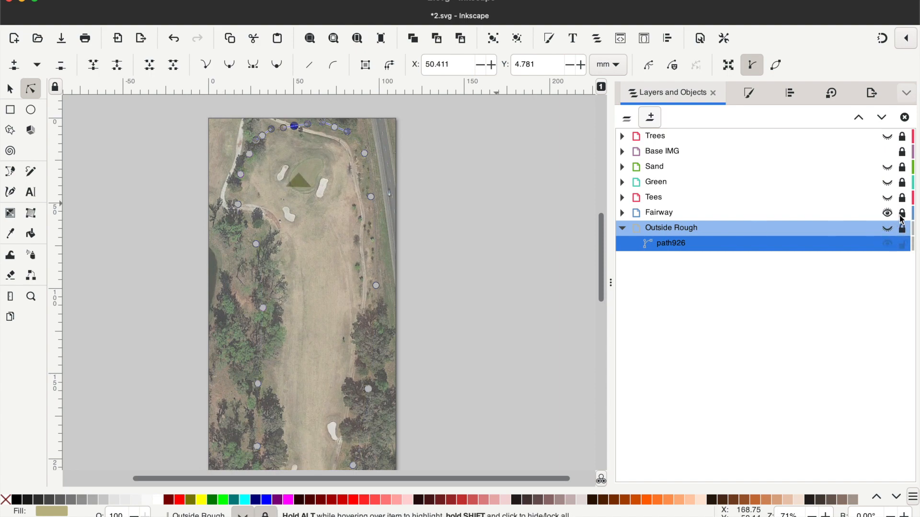
# - Move the Fairway layer's triangle off the green to the grass above it, at about X 38, Y 11 mm
pyautogui.click(33, 291)
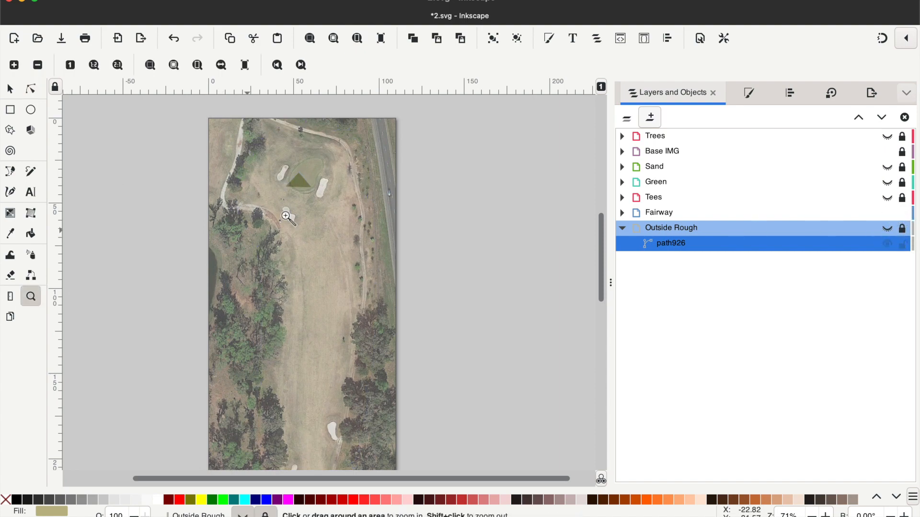
pyautogui.click(292, 188)
pyautogui.click(291, 187)
pyautogui.click(292, 187)
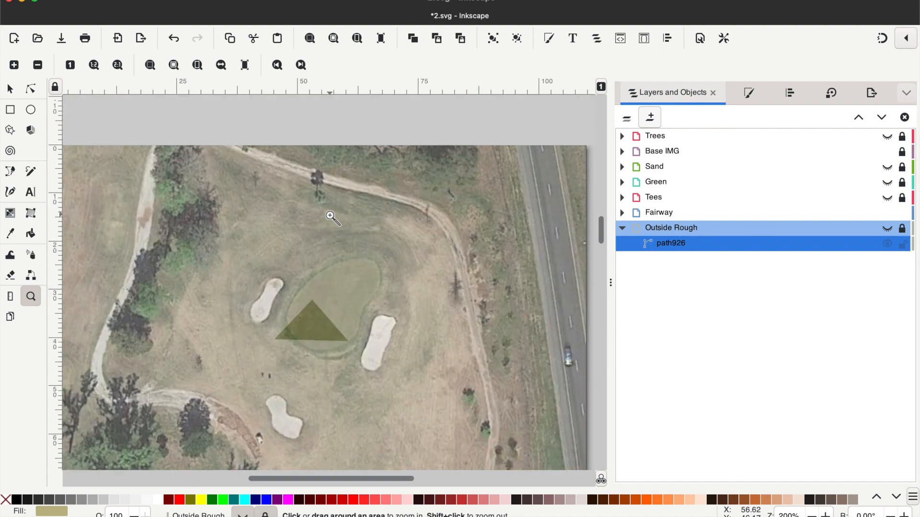
pyautogui.click(323, 330)
pyautogui.moveTo(314, 326); pyautogui.dragTo(281, 224)
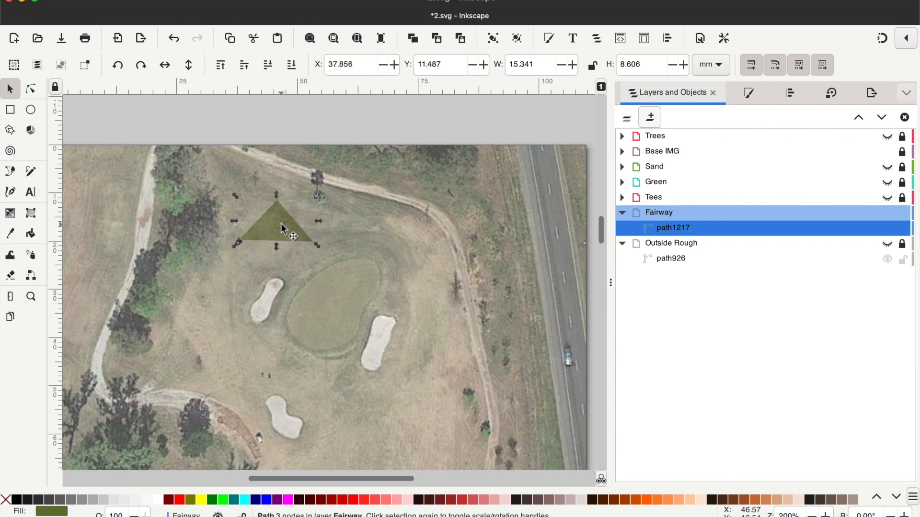
# - Reshape the Fairway triangle by moving its right node to about X 57, Y 14 mm and its left node to about X 36, Y 17 mm
pyautogui.click(35, 91)
pyautogui.moveTo(313, 241); pyautogui.dragTo(333, 214)
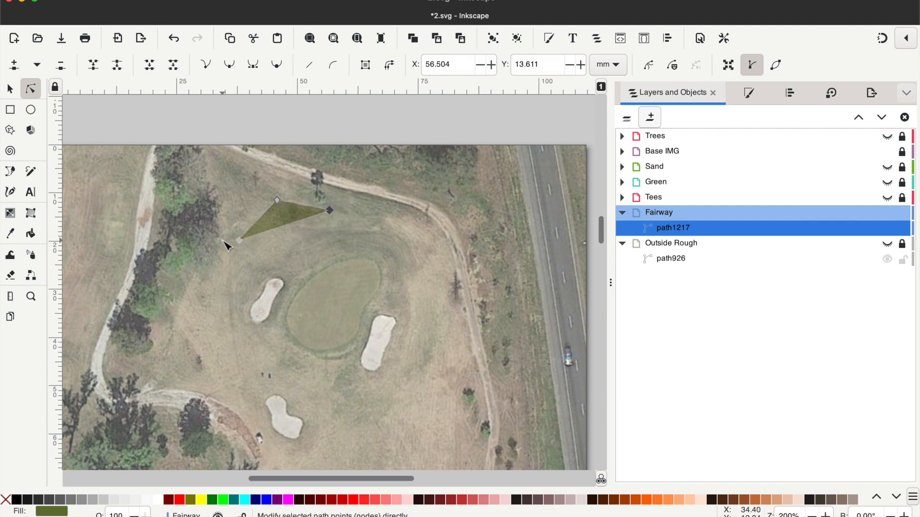
pyautogui.moveTo(241, 240); pyautogui.dragTo(231, 231)
# - Continue the Fairway path from its left node around the green's left side and down the upper left edge of the fairway
pyautogui.scroll(-5, 199, 240)
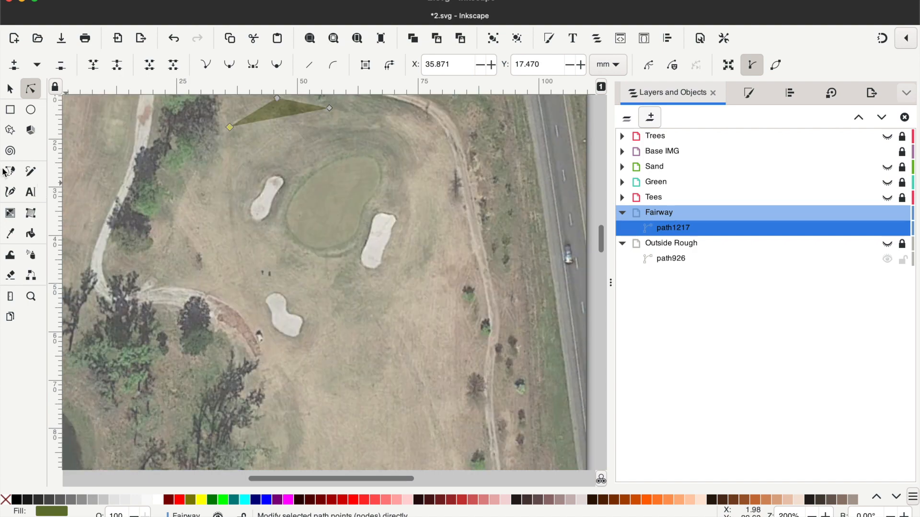
pyautogui.click(13, 174)
pyautogui.click(230, 127)
pyautogui.click(311, 376)
pyautogui.scroll(-10, 311, 375)
pyautogui.click(321, 389)
pyautogui.scroll(-12, 319, 388)
# - Trace the fairway's lower left edge, passing around the inner side of the left fairway bunker back to the cart path
pyautogui.click(272, 256)
pyautogui.click(271, 413)
pyautogui.scroll(-11, 270, 411)
pyautogui.click(279, 244)
pyautogui.click(323, 373)
pyautogui.click(265, 382)
pyautogui.scroll(-9, 266, 382)
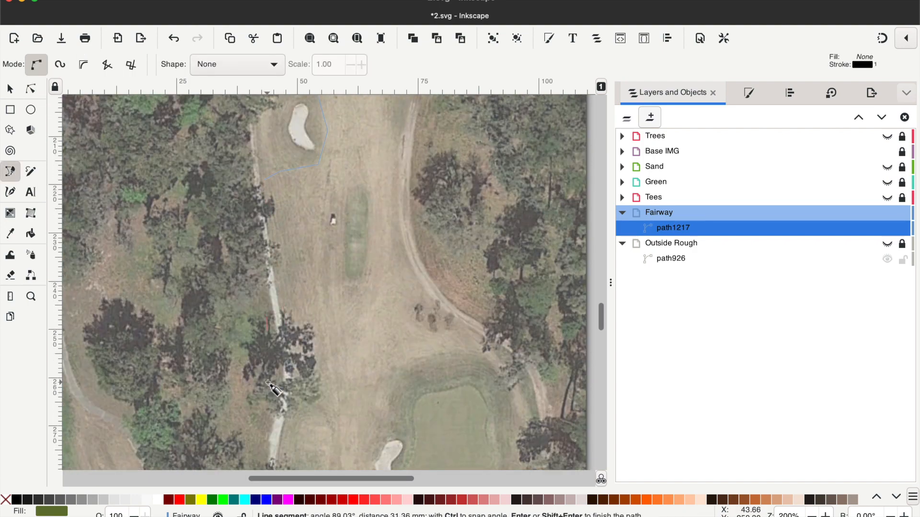
# - Trace the Fairway path down the cart path, around the tee end and up the right side past the right fairway bunker
pyautogui.click(283, 323)
pyautogui.scroll(-5, 283, 322)
pyautogui.scroll(5, 384, 206)
pyautogui.click(390, 201)
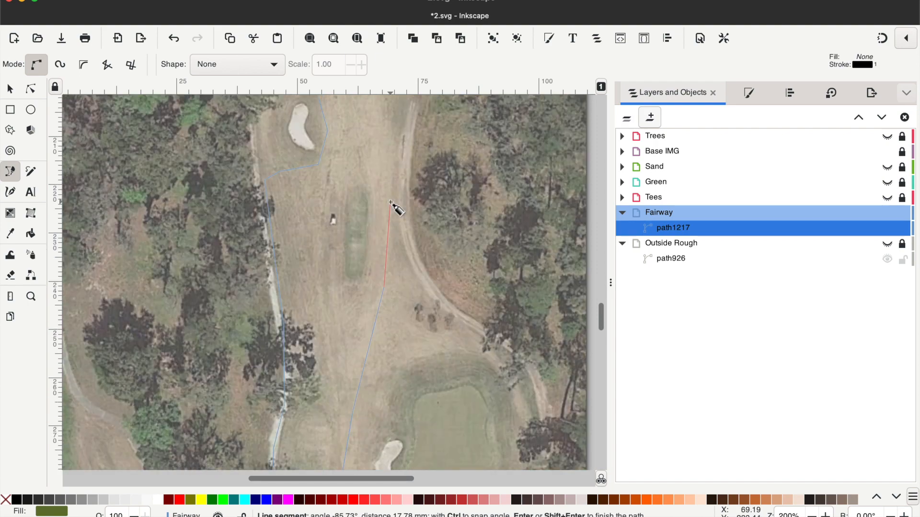
pyautogui.scroll(7, 391, 200)
pyautogui.click(411, 209)
pyautogui.click(381, 174)
pyautogui.click(381, 128)
# - Trace the fairway's right edge up and around the green, closing the path at the triangle's right node
pyautogui.click(437, 121)
pyautogui.scroll(3, 443, 132)
pyautogui.scroll(7, 444, 164)
pyautogui.click(455, 247)
pyautogui.scroll(14, 461, 162)
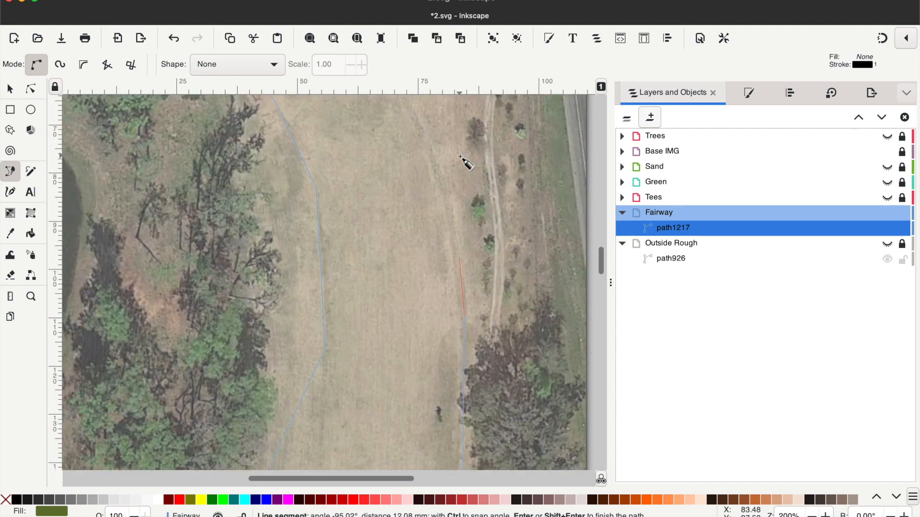
pyautogui.scroll(12, 459, 158)
pyautogui.click(458, 251)
pyautogui.click(454, 174)
pyautogui.click(437, 123)
pyautogui.click(383, 111)
pyautogui.click(329, 108)
# - Make all nodes of the Fairway path smooth
pyautogui.click(30, 88)
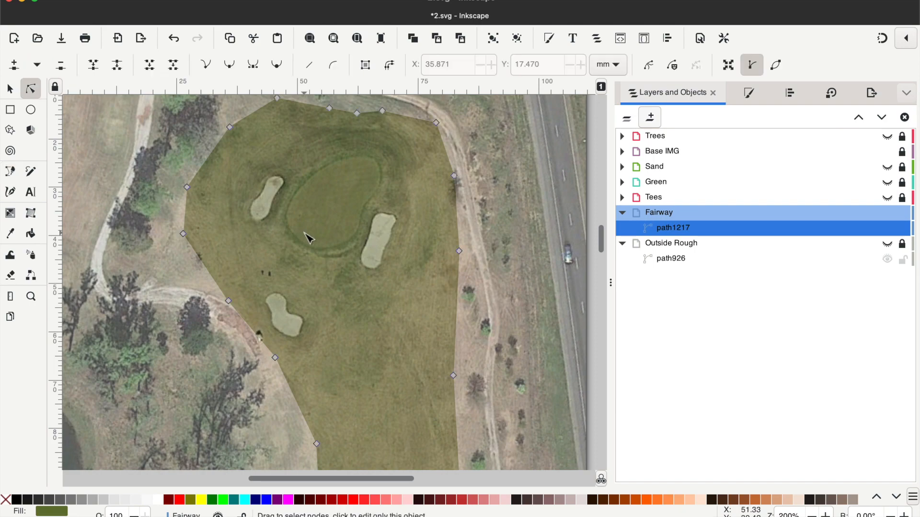
pyautogui.hotkey('ctrl', 'a')
pyautogui.hotkey('shift', 's')
# - Lock and hide the Fairway layer, and show and unlock the Tees layer
pyautogui.scroll(-20, 230, 216)
pyautogui.click(31, 296)
pyautogui.keyDown('shift'); pyautogui.click(231, 289); pyautogui.keyUp('shift')
pyautogui.keyDown('shift'); pyautogui.click(230, 289); pyautogui.keyUp('shift')
pyautogui.scroll(-10, 230, 289)
pyautogui.click(902, 214)
pyautogui.click(887, 213)
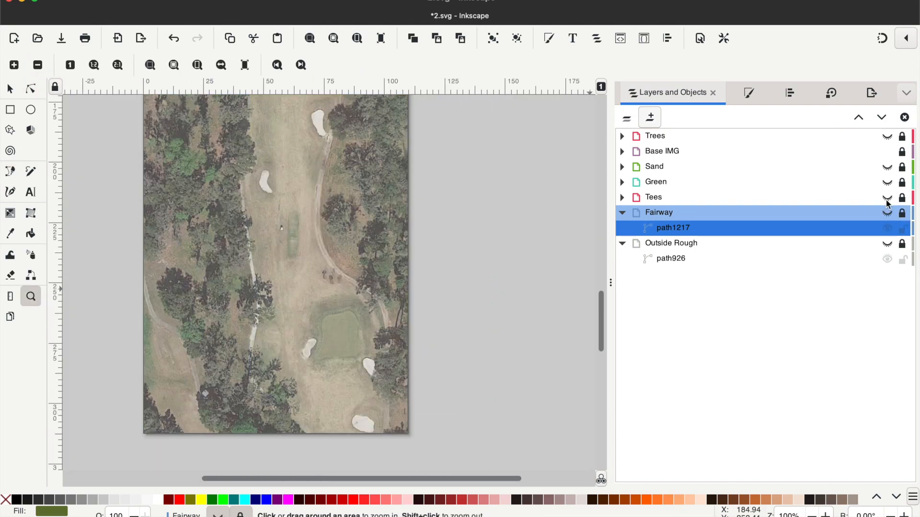
pyautogui.click(887, 198)
pyautogui.click(902, 198)
# - Move the Tees layer's triangle from the green down the hole to the tee area
pyautogui.scroll(20, 335, 281)
pyautogui.doubleClick(269, 174)
pyautogui.click(10, 89)
pyautogui.moveTo(272, 206); pyautogui.dragTo(278, 438)
pyautogui.scroll(-14, 275, 288)
pyautogui.moveTo(276, 143); pyautogui.dragTo(330, 347)
pyautogui.scroll(-15, 166, 362)
pyautogui.scroll(6, 165, 363)
# - Duplicate the Tees triangle and move the copy down to the lower tee box beside the left cart path
pyautogui.click(412, 38)
pyautogui.moveTo(318, 145); pyautogui.dragTo(268, 360)
pyautogui.scroll(-6, 268, 360)
pyautogui.moveTo(270, 253); pyautogui.dragTo(283, 243)
# - Fit the lower Tees triangle to the tee box beside the cart path and extend its path around the box's edge until closed
pyautogui.click(30, 89)
pyautogui.moveTo(250, 261); pyautogui.dragTo(249, 255)
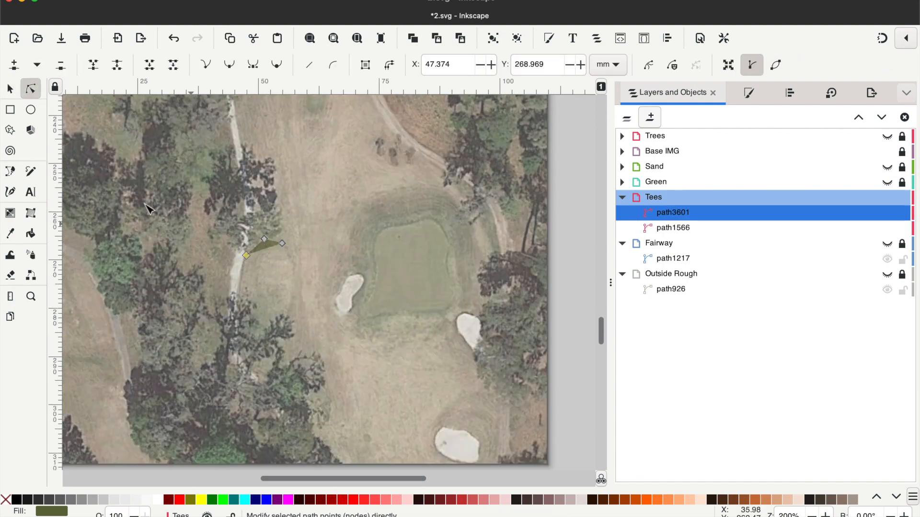
pyautogui.click(11, 175)
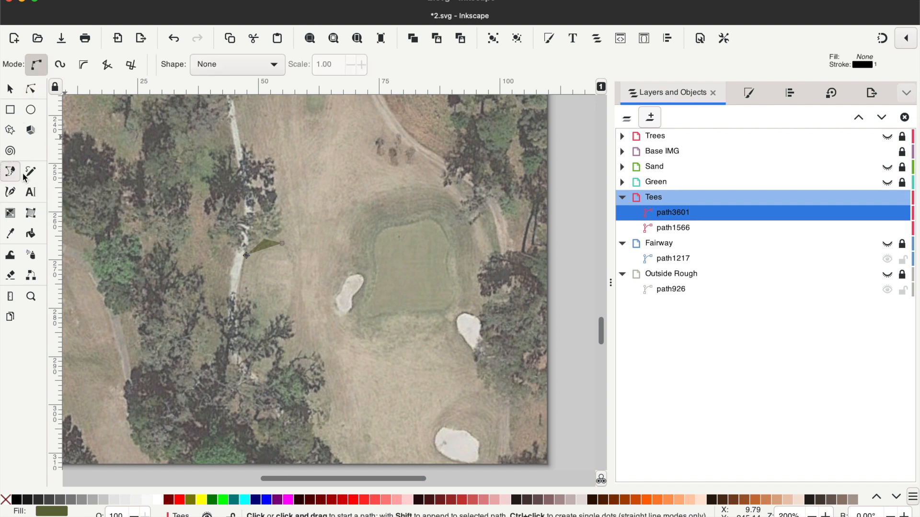
pyautogui.click(282, 244)
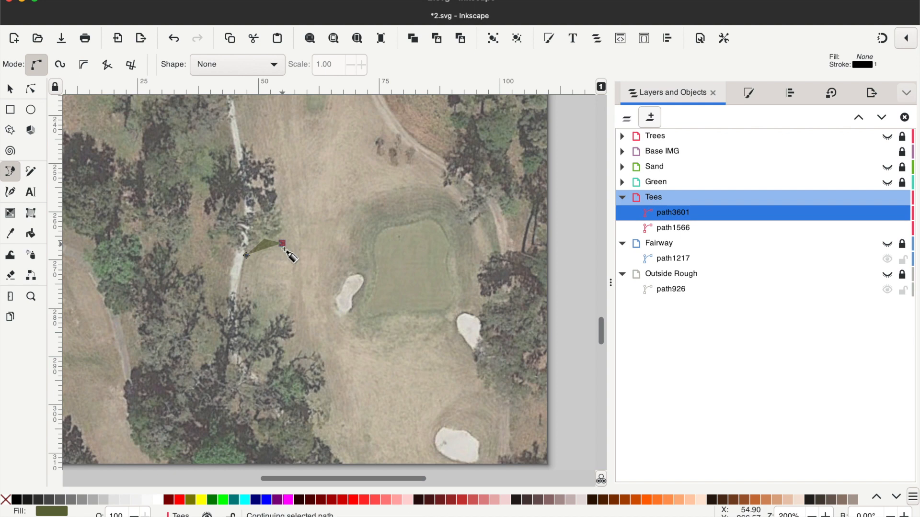
pyautogui.click(294, 287)
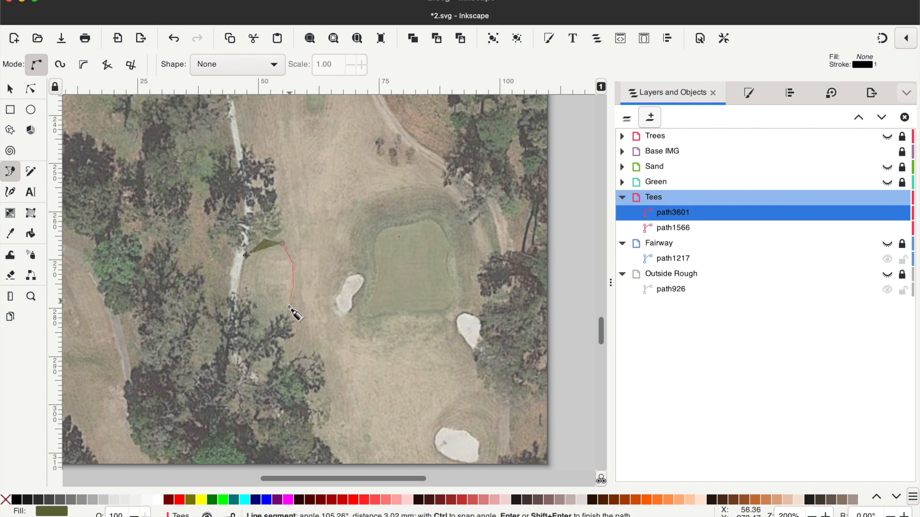
pyautogui.click(270, 367)
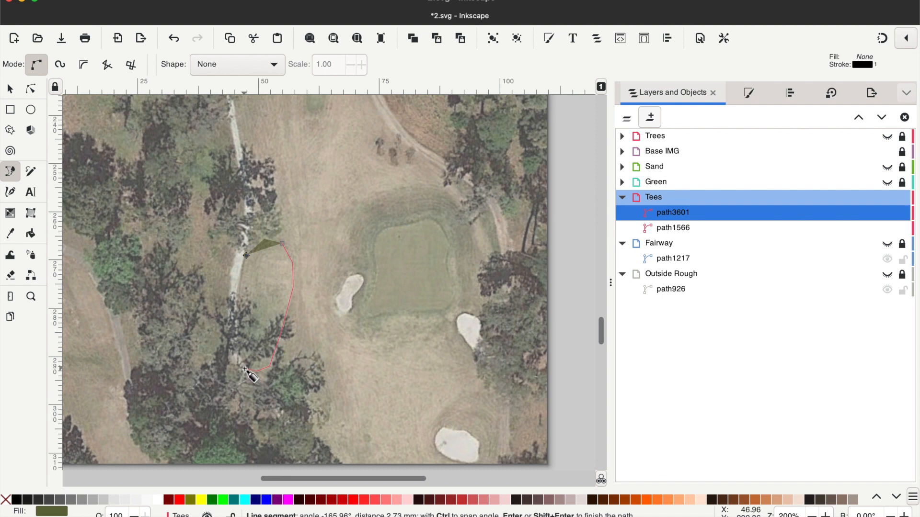
pyautogui.click(235, 317)
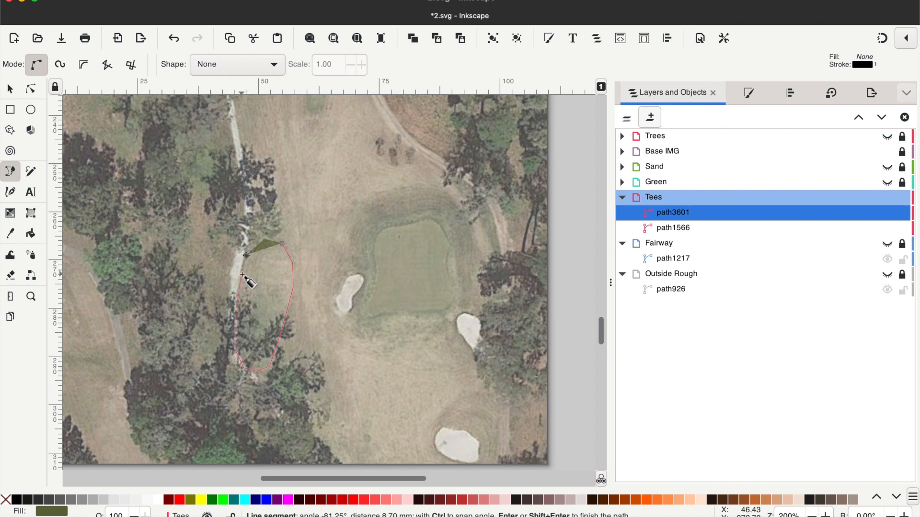
pyautogui.click(243, 254)
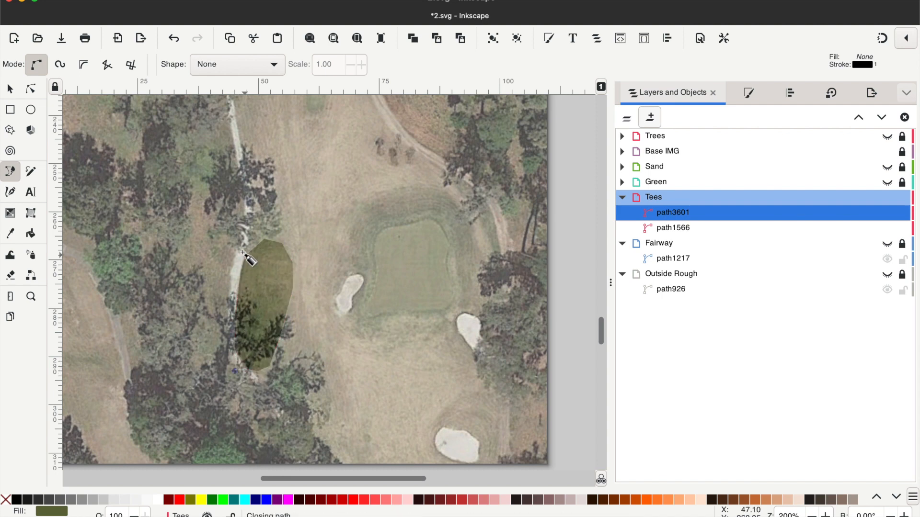
# - Make all nodes of the lower tee box path auto-smooth and deselect the path
pyautogui.click(31, 89)
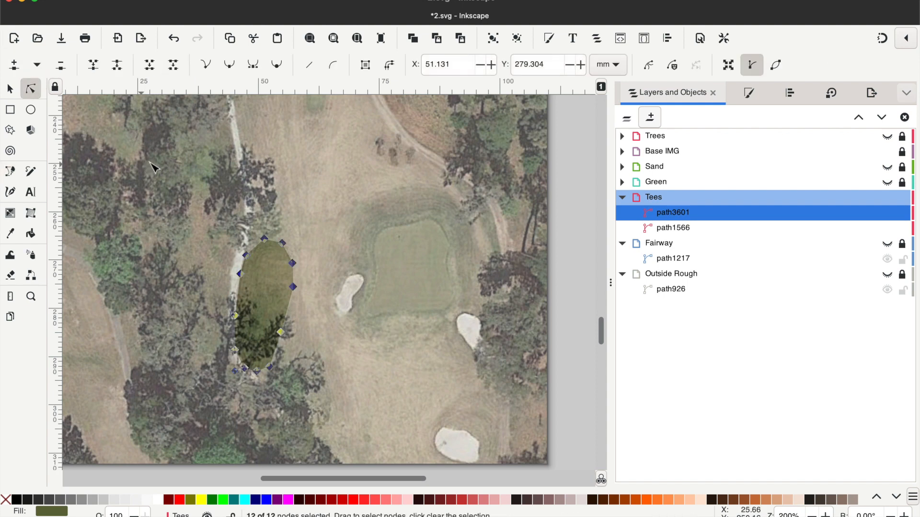
pyautogui.click(276, 65)
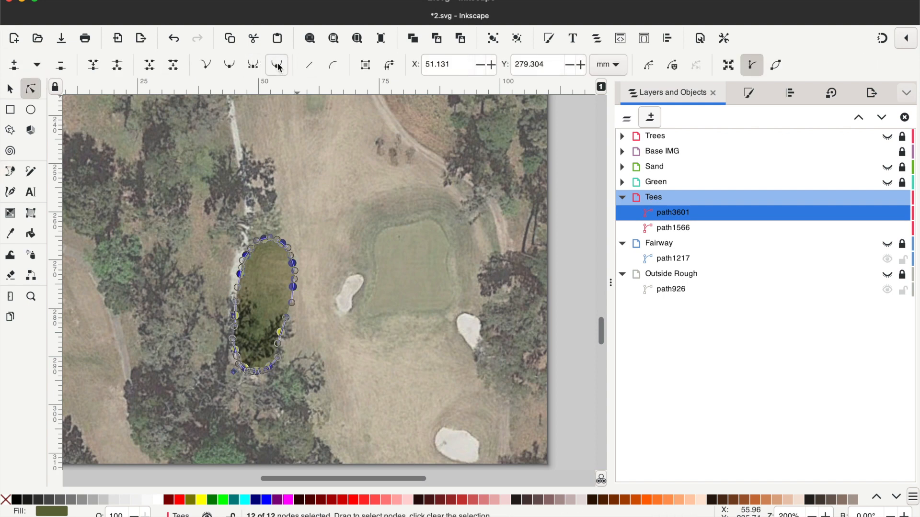
pyautogui.click(230, 165)
pyautogui.click(321, 220)
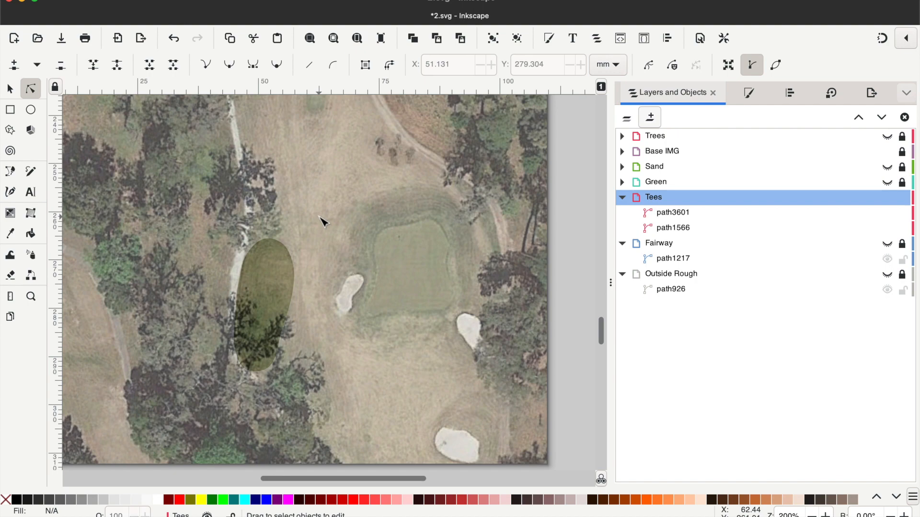
# - Move the nodes of the other Tees triangle onto the upper end of the narrow tee box in mid-fairway
pyautogui.scroll(8, 321, 220)
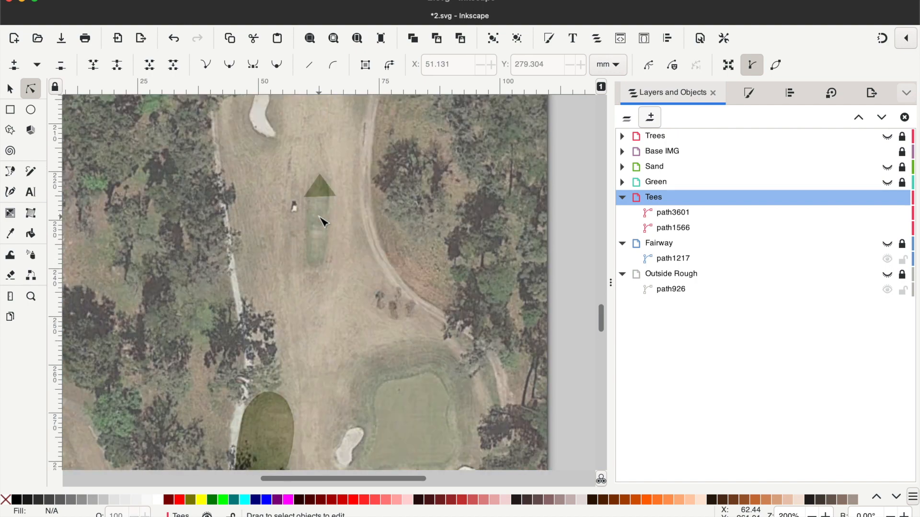
pyautogui.scroll(2, 326, 230)
pyautogui.click(30, 297)
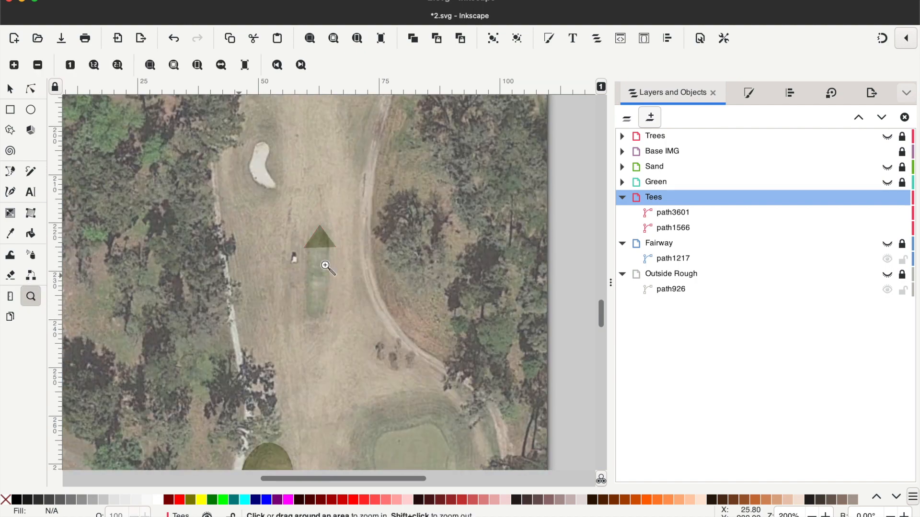
pyautogui.click(320, 243)
pyautogui.click(320, 242)
pyautogui.click(320, 354)
pyautogui.click(30, 89)
pyautogui.click(330, 184)
pyautogui.moveTo(329, 144); pyautogui.dragTo(307, 156)
pyautogui.moveTo(377, 207); pyautogui.dragTo(331, 148)
pyautogui.moveTo(284, 209); pyautogui.dragTo(296, 180)
# - Continue the triangle's path around the narrow mid-fairway tee box and close it at the starting node
pyautogui.click(10, 172)
pyautogui.click(296, 180)
pyautogui.click(294, 233)
pyautogui.click(292, 377)
pyautogui.click(297, 394)
pyautogui.click(322, 404)
pyautogui.click(353, 159)
pyautogui.click(296, 180)
pyautogui.click(31, 89)
# - Lock and hide the Tees layer and show the Green layer
pyautogui.click(31, 297)
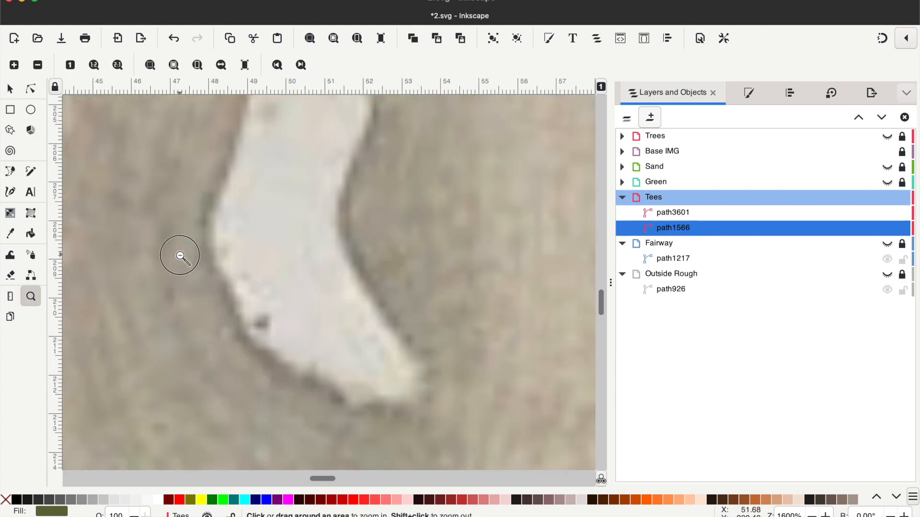
pyautogui.click(887, 197)
pyautogui.click(902, 197)
pyautogui.click(887, 182)
# - Move the Green layer's triangle onto the putting green and fit its nodes to the green's upper edge
pyautogui.scroll(10, 253, 238)
pyautogui.click(252, 191)
pyautogui.click(252, 191)
pyautogui.click(252, 192)
pyautogui.click(252, 191)
pyautogui.click(10, 88)
pyautogui.moveTo(215, 351); pyautogui.dragTo(308, 167)
pyautogui.click(31, 92)
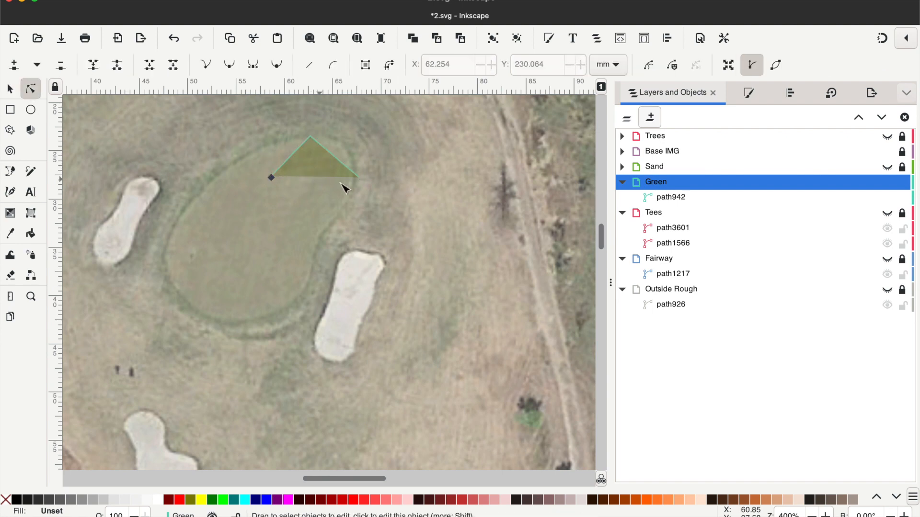
pyautogui.click(322, 170)
pyautogui.moveTo(358, 178); pyautogui.dragTo(339, 140)
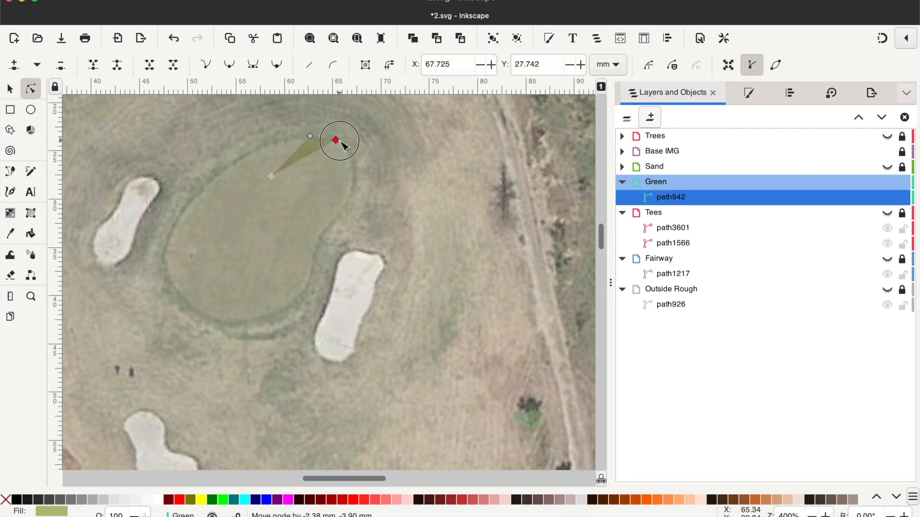
pyautogui.moveTo(268, 174); pyautogui.dragTo(278, 141)
# - Trace the putting green's outline by continuing the Green path around its edge
pyautogui.click(5, 171)
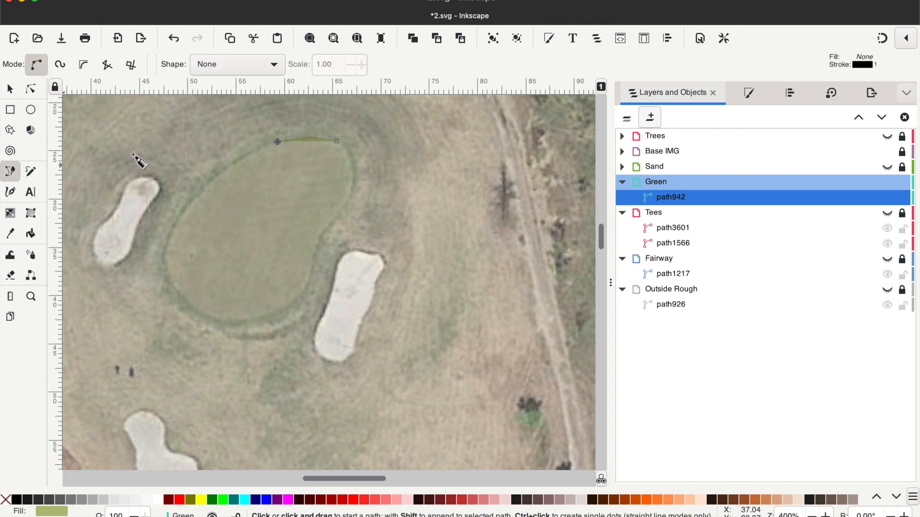
pyautogui.click(277, 142)
pyautogui.click(166, 267)
pyautogui.click(184, 298)
pyautogui.click(209, 317)
pyautogui.click(243, 322)
pyautogui.click(279, 310)
pyautogui.click(304, 291)
pyautogui.click(313, 257)
pyautogui.click(320, 234)
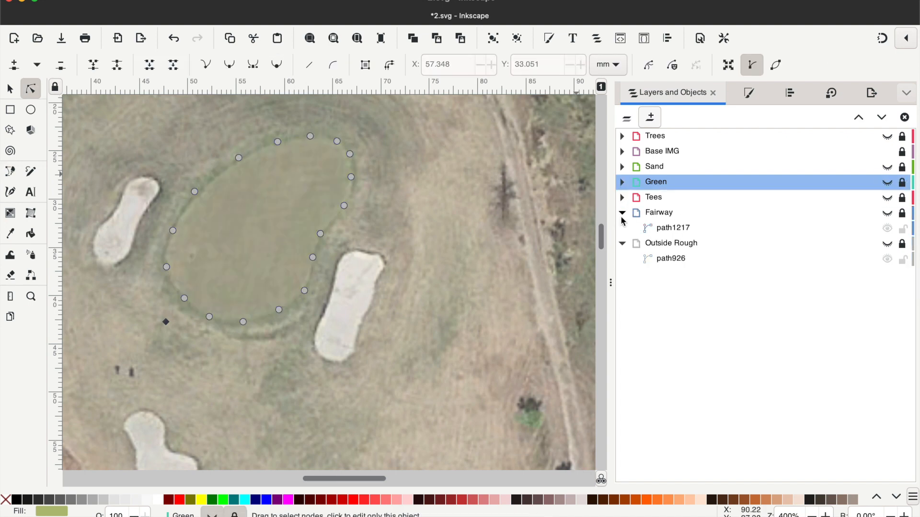
# - Collapse the Fairway and Outside Rough layers, and move the Sand layer's shape onto the bunker to the left of the green
pyautogui.click(622, 212)
pyautogui.click(622, 227)
pyautogui.click(31, 300)
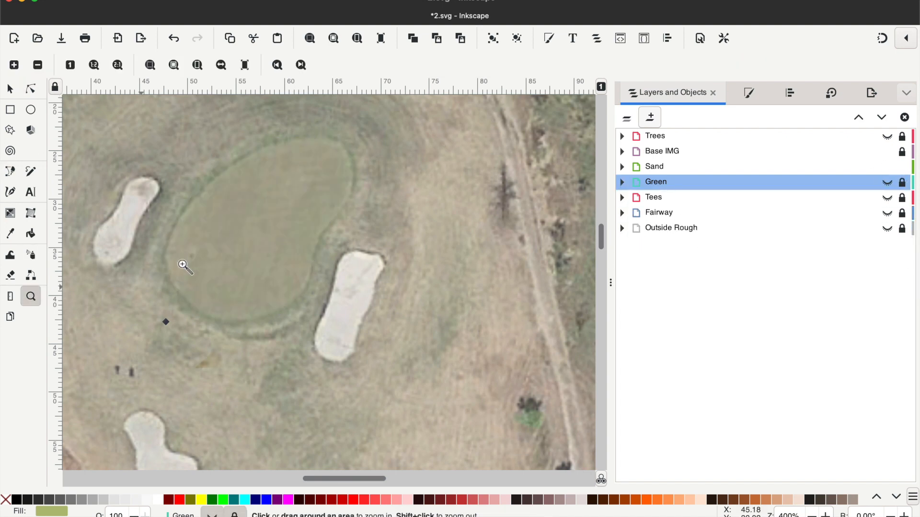
pyautogui.keyDown('shift'); pyautogui.click(211, 260); pyautogui.keyUp('shift')
pyautogui.keyDown('shift'); pyautogui.click(211, 261); pyautogui.keyUp('shift')
pyautogui.scroll(-3, 211, 261)
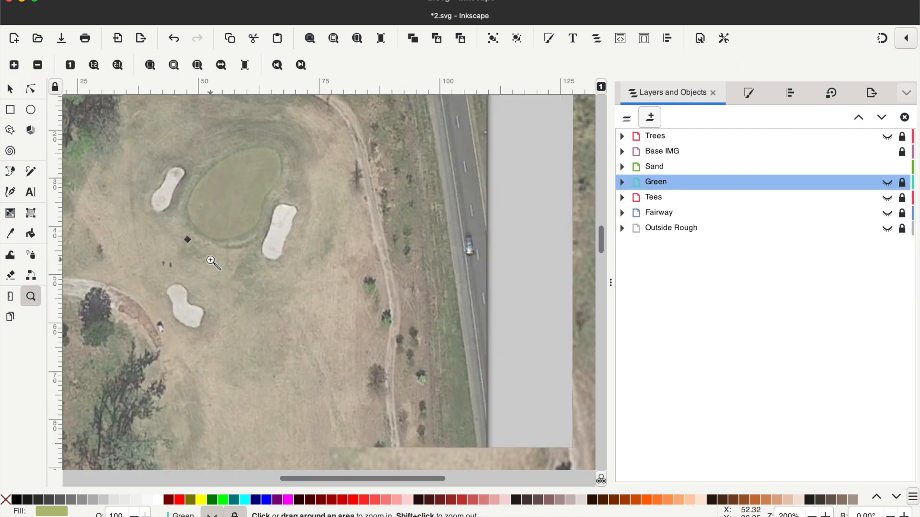
pyautogui.click(668, 168)
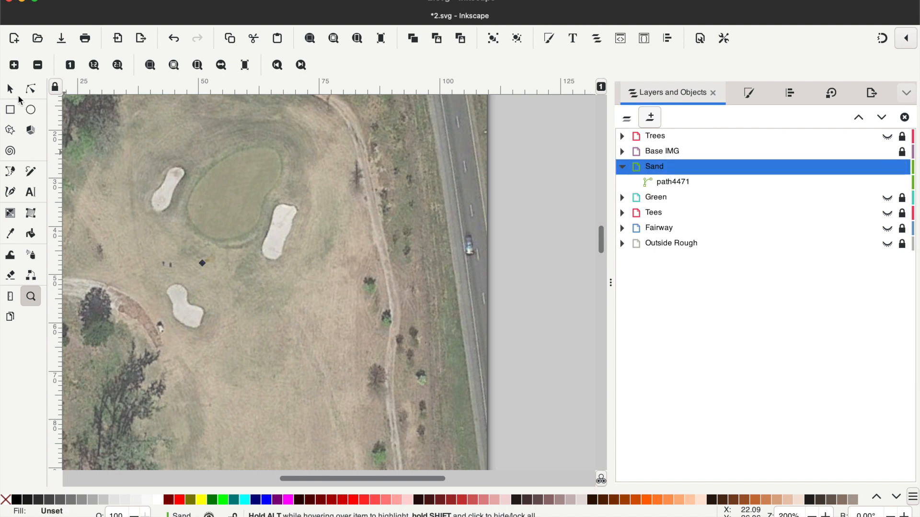
pyautogui.click(11, 90)
pyautogui.moveTo(212, 259); pyautogui.dragTo(176, 177)
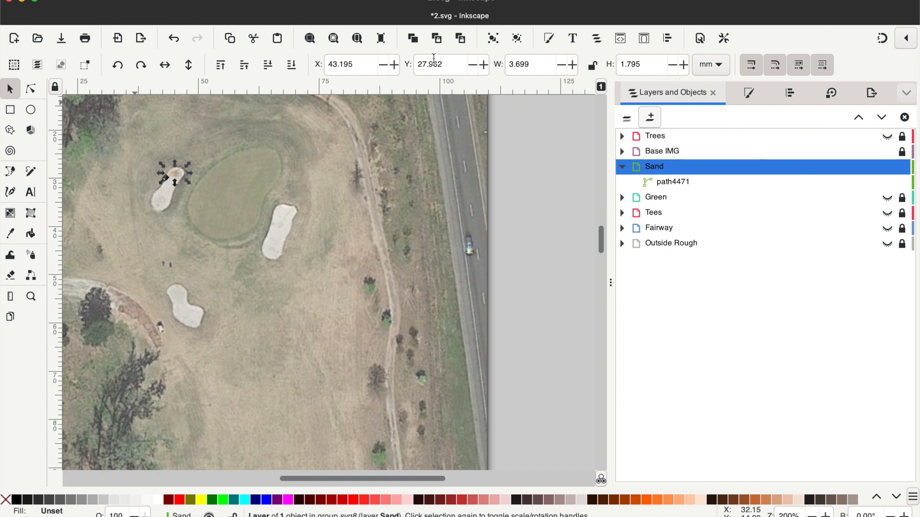
# - Duplicate only the Sand path, not its whole layer, and move the copy onto the bunker below the green
pyautogui.click(413, 40)
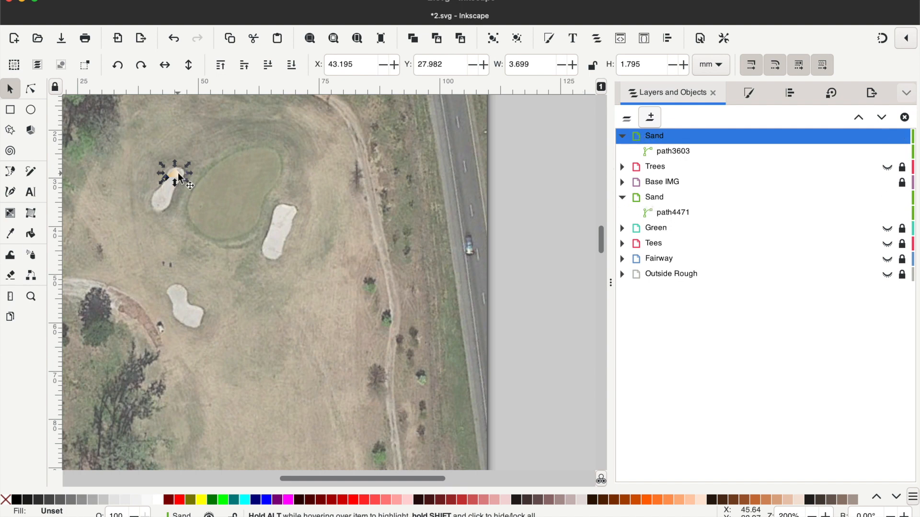
pyautogui.click(175, 42)
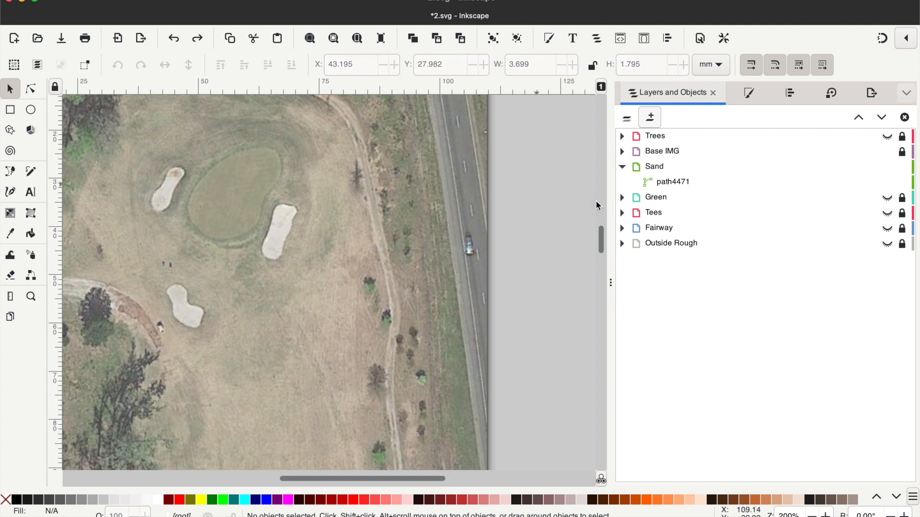
pyautogui.click(679, 184)
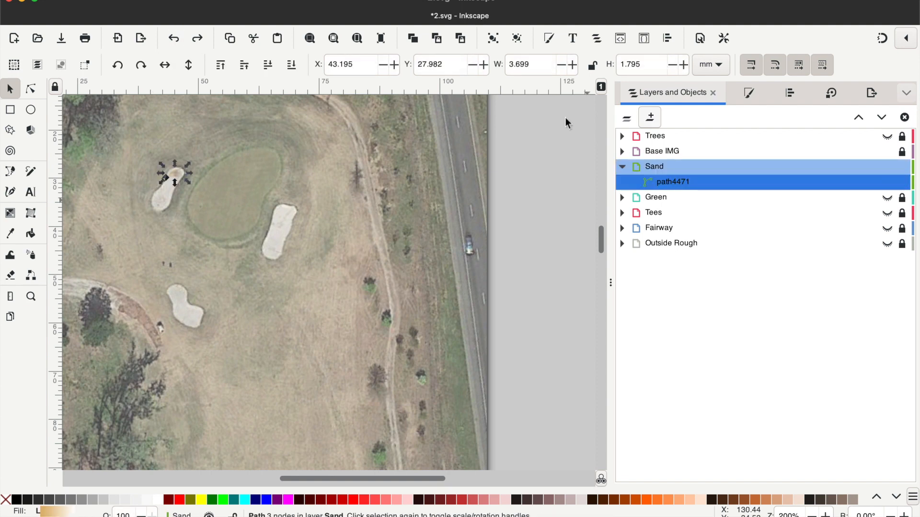
pyautogui.click(406, 40)
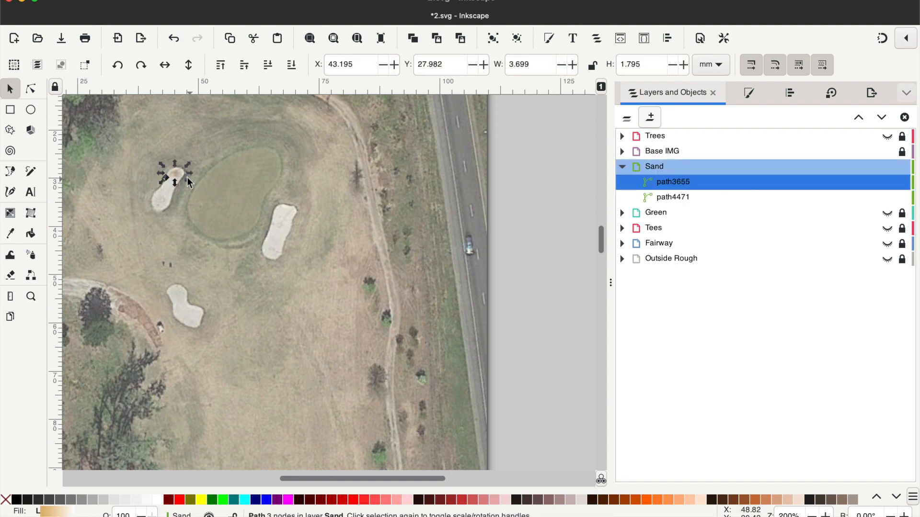
pyautogui.moveTo(177, 180); pyautogui.dragTo(179, 312)
# - Duplicate the Sand shape for the remaining bunkers and move a copy down the hole onto the left fairway bunker
pyautogui.click(414, 41)
pyautogui.click(31, 297)
pyautogui.keyDown('shift'); pyautogui.click(269, 326); pyautogui.keyUp('shift')
pyautogui.scroll(-10, 269, 326)
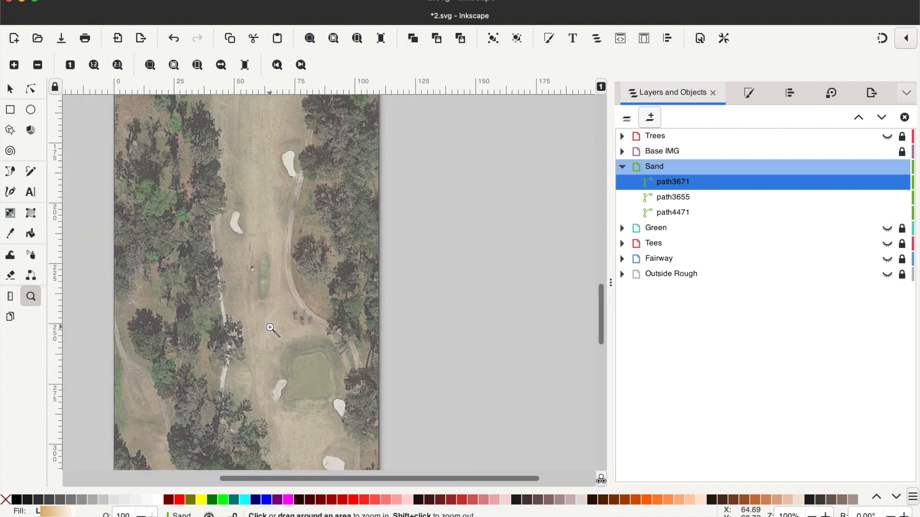
pyautogui.click(10, 89)
pyautogui.click(413, 39)
pyautogui.moveTo(231, 168); pyautogui.dragTo(237, 404)
pyautogui.hotkey('ctrl', 'd')
# - Move the Sand triangle and its nodes onto the upper rim of the left fairway bunker
pyautogui.press('z')
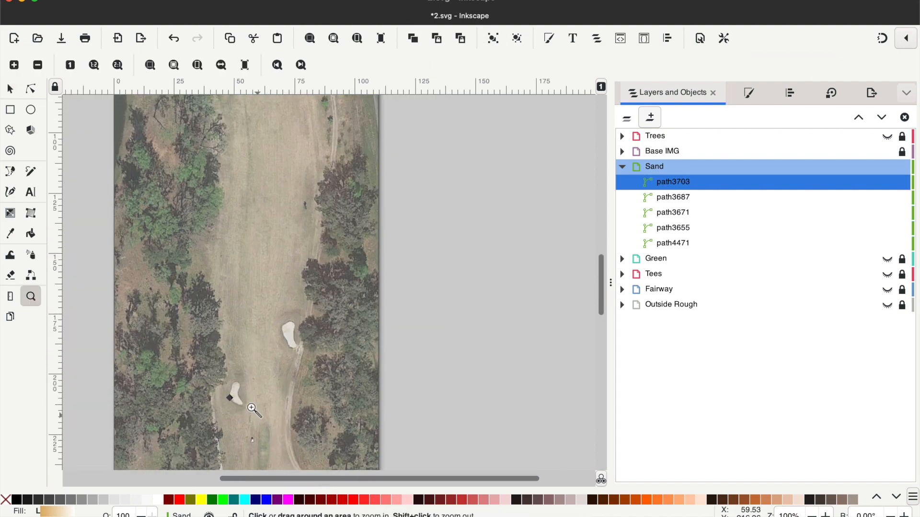
pyautogui.click(237, 397)
pyautogui.click(237, 397)
pyautogui.click(237, 398)
pyautogui.click(238, 398)
pyautogui.click(237, 398)
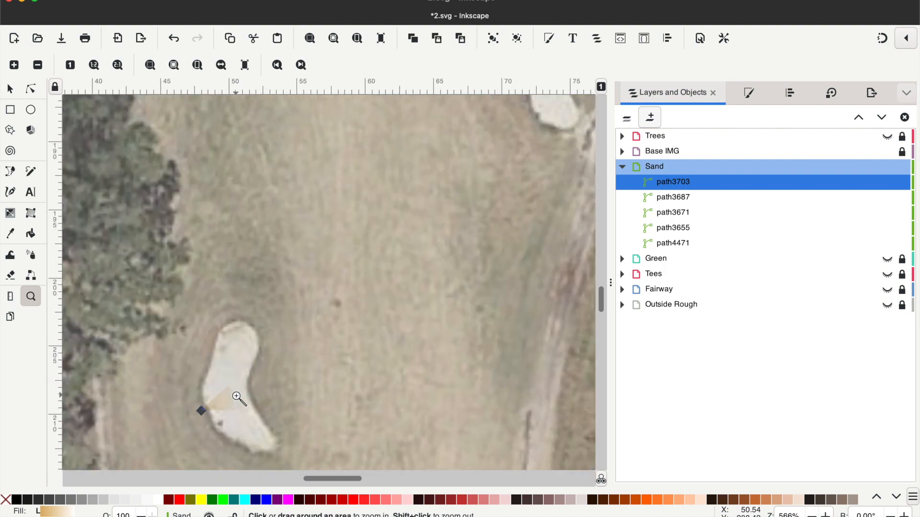
pyautogui.click(237, 398)
pyautogui.press('n')
pyautogui.press('s')
pyautogui.moveTo(225, 298); pyautogui.dragTo(234, 204)
pyautogui.press('n')
pyautogui.moveTo(195, 221); pyautogui.dragTo(212, 200)
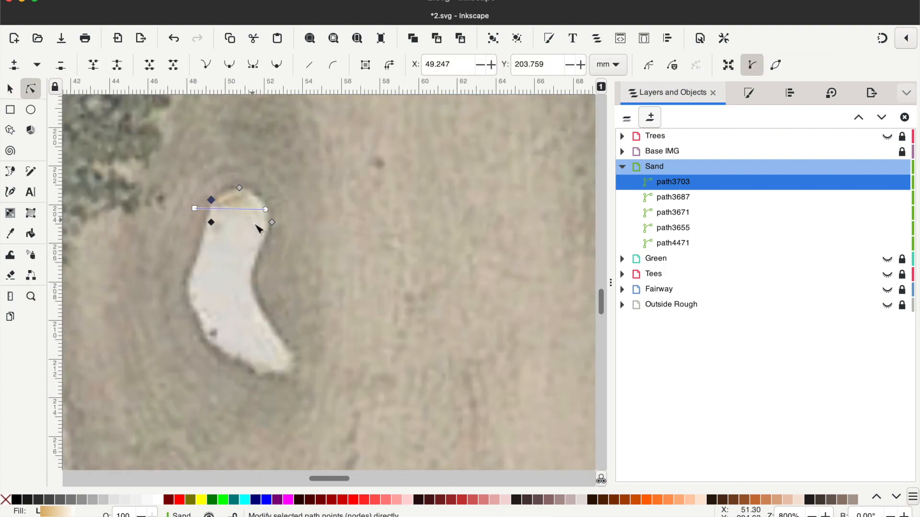
pyautogui.moveTo(271, 222); pyautogui.dragTo(260, 200)
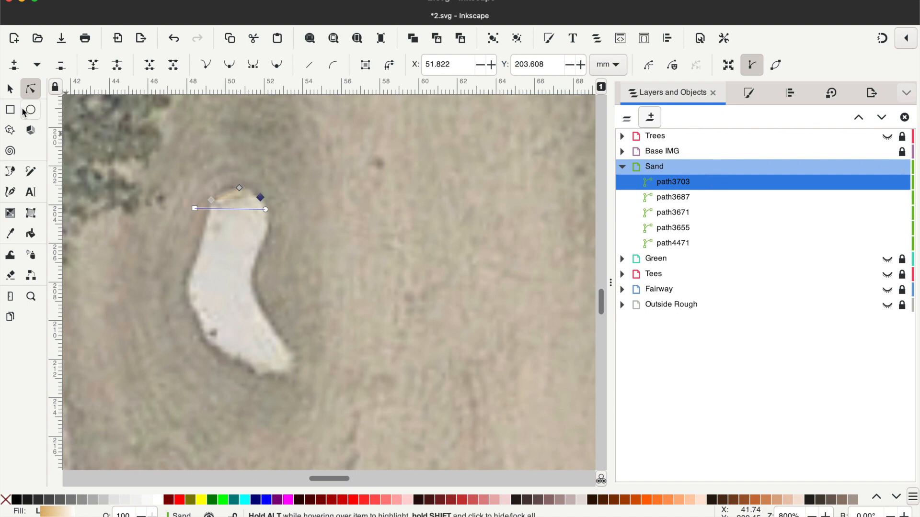
# - Continue the Sand path around the edge of the left fairway bunker and close it
pyautogui.press('b')
pyautogui.click(211, 200)
pyautogui.click(187, 282)
pyautogui.click(202, 338)
pyautogui.click(273, 371)
pyautogui.click(290, 367)
pyautogui.click(268, 320)
pyautogui.click(254, 284)
pyautogui.click(259, 251)
pyautogui.click(271, 224)
pyautogui.click(267, 207)
pyautogui.click(260, 198)
# - Make all nodes of the left fairway bunker's path auto-smooth
pyautogui.press('n')
pyautogui.hotkey('ctrl', 'a')
pyautogui.click(276, 64)
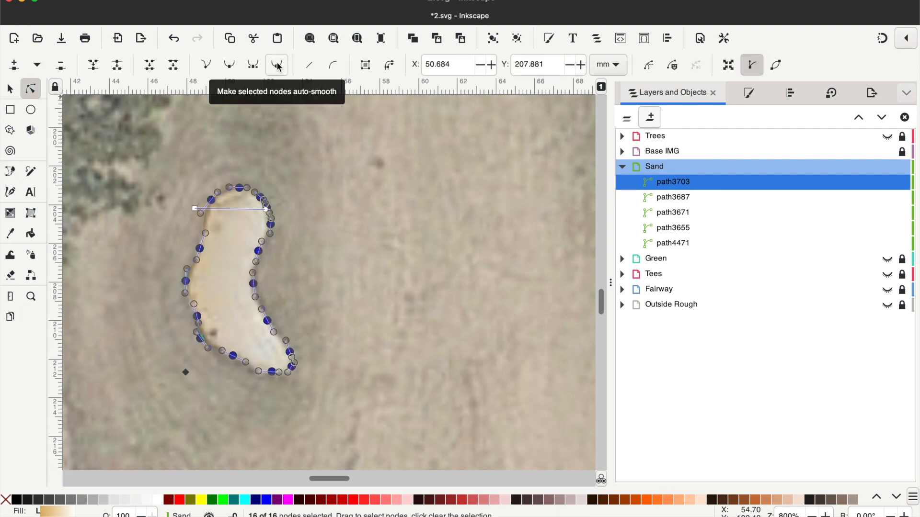
# - Run the bunker's linear gradient lengthwise from well below its lower end to just above its top, hiding the Base IMG layer to judge it
pyautogui.moveTo(194, 209); pyautogui.dragTo(228, 377)
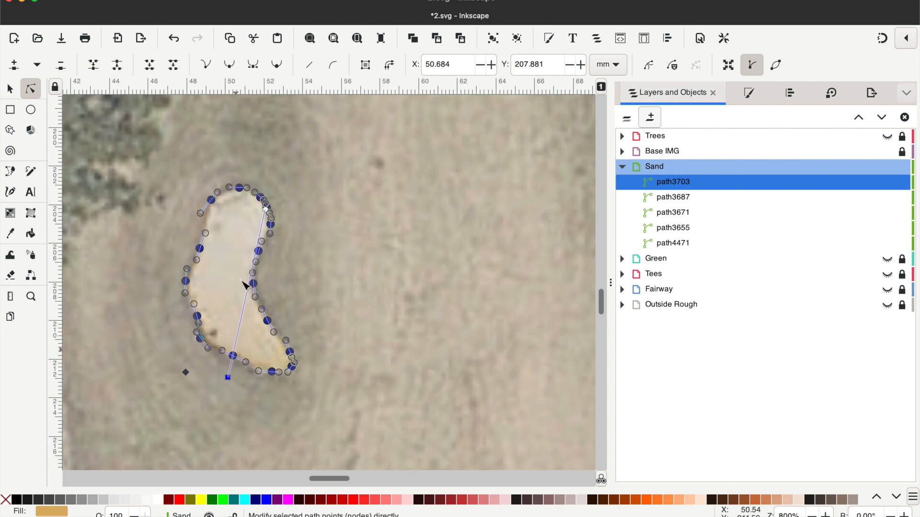
pyautogui.click(266, 211)
pyautogui.moveTo(270, 216); pyautogui.dragTo(247, 182)
pyautogui.moveTo(229, 378); pyautogui.dragTo(230, 382)
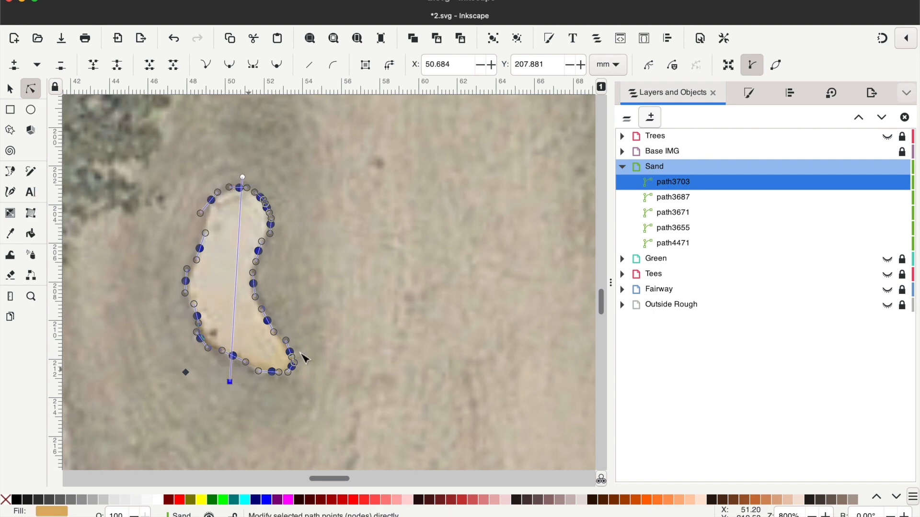
pyautogui.click(887, 152)
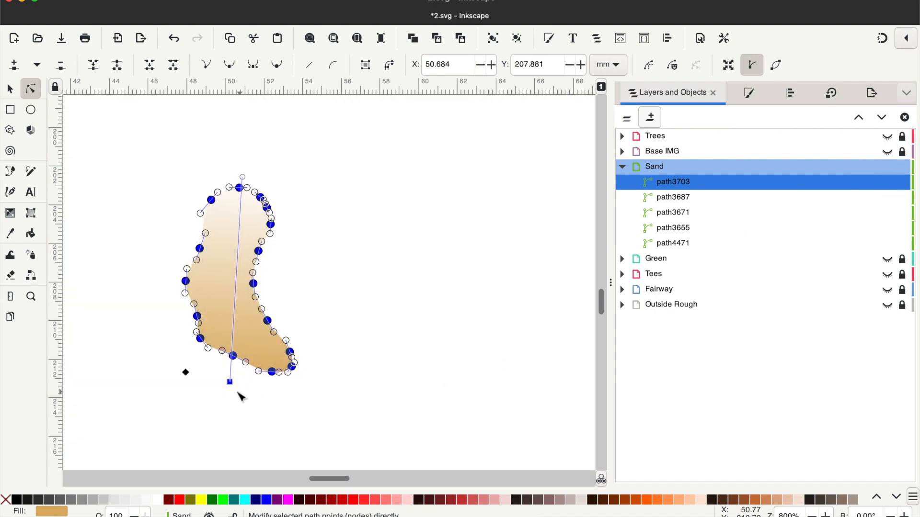
pyautogui.moveTo(230, 381); pyautogui.dragTo(227, 421)
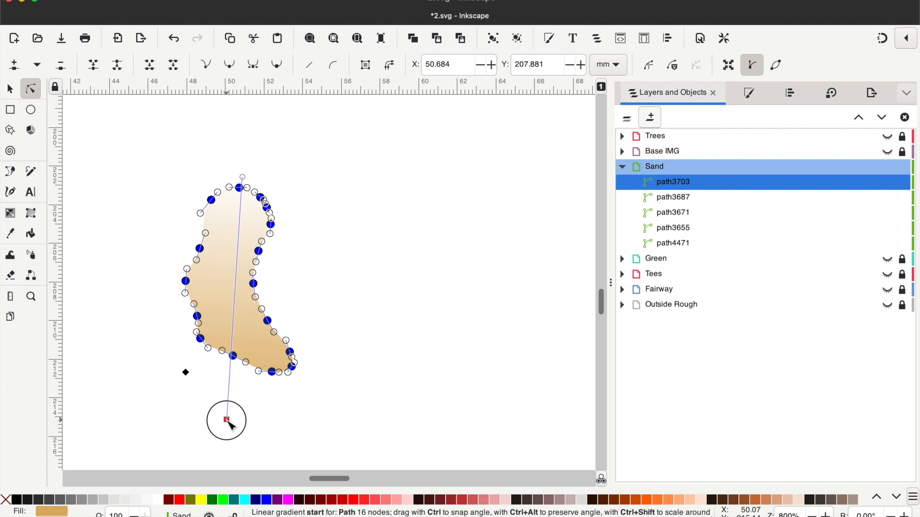
# - Extend the left fairway bunker's linear gradient farther above its top and farther below its lower end
pyautogui.moveTo(244, 181); pyautogui.dragTo(245, 150)
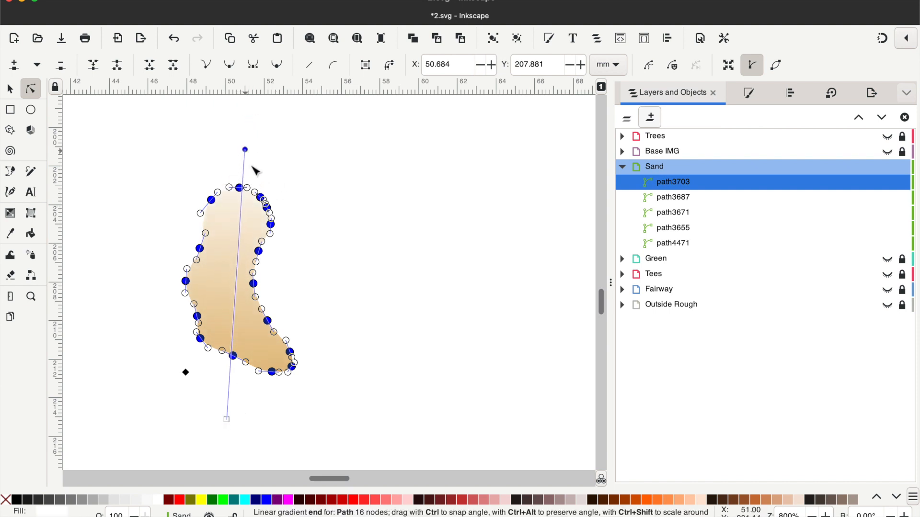
pyautogui.moveTo(227, 422); pyautogui.dragTo(254, 491)
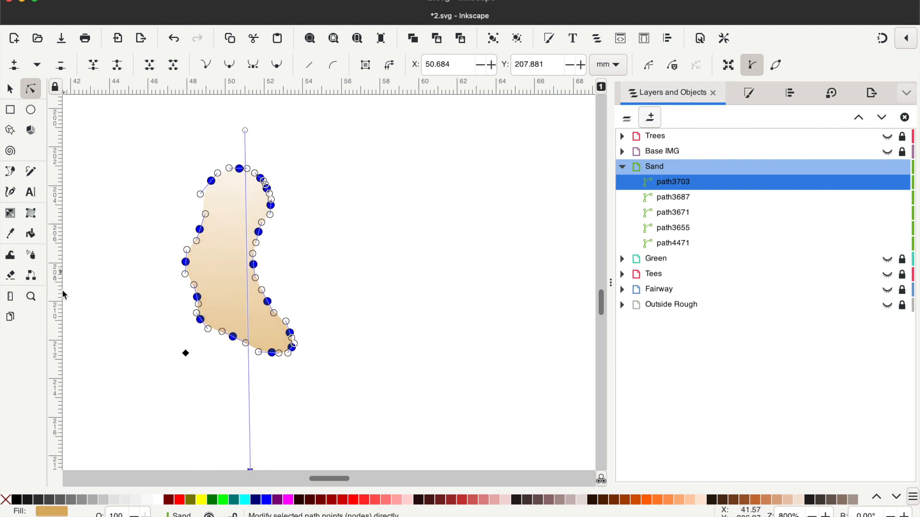
# - Move the next Sand triangle and its nodes onto the upper rim of the right fairway bunker, with the Base IMG layer shown
pyautogui.click(31, 297)
pyautogui.keyDown('shift'); pyautogui.click(382, 294); pyautogui.keyUp('shift')
pyautogui.keyDown('shift'); pyautogui.click(382, 294); pyautogui.keyUp('shift')
pyautogui.keyDown('shift'); pyautogui.click(382, 293); pyautogui.keyUp('shift')
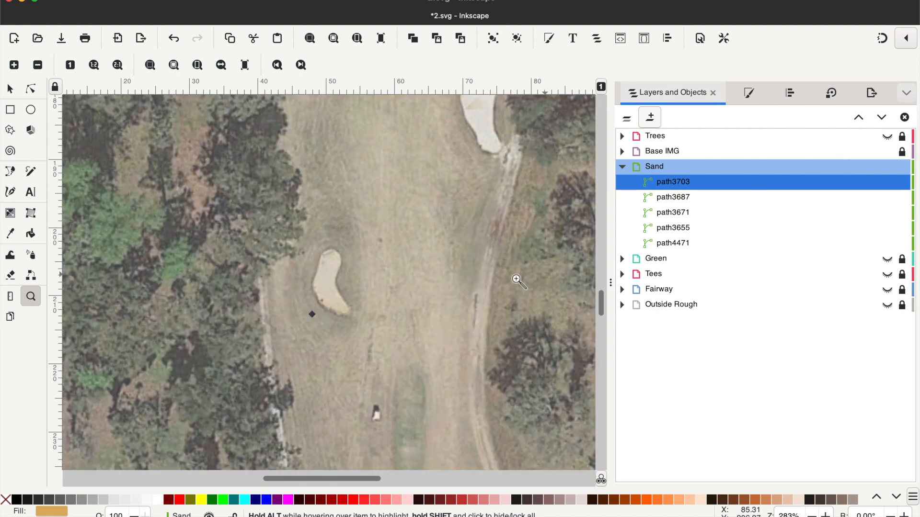
pyautogui.scroll(6, 567, 222)
pyautogui.click(516, 288)
pyautogui.click(517, 288)
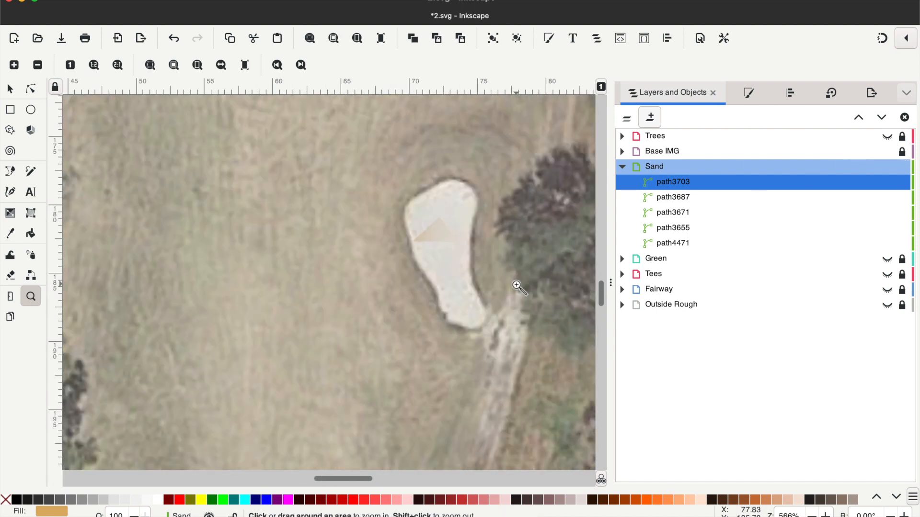
pyautogui.click(516, 287)
pyautogui.click(30, 89)
pyautogui.click(424, 162)
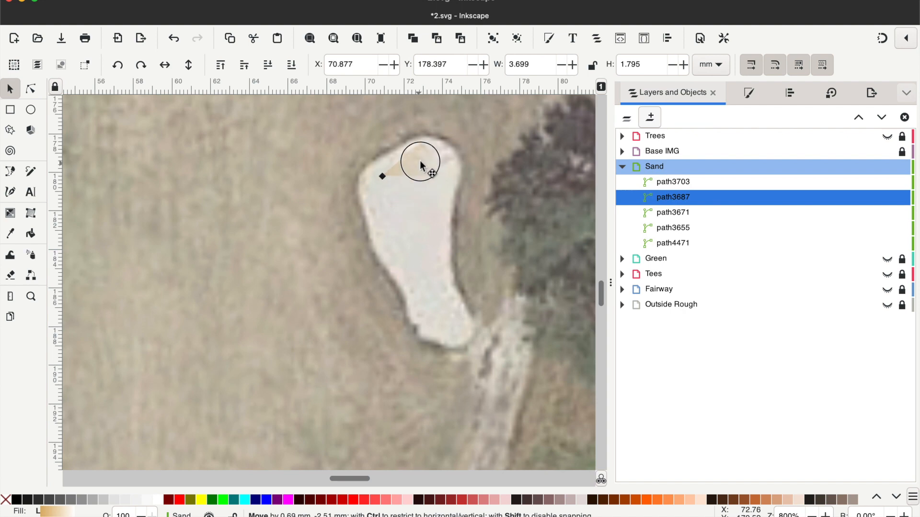
pyautogui.moveTo(460, 154); pyautogui.dragTo(452, 147)
pyautogui.moveTo(387, 170); pyautogui.dragTo(394, 149)
# - Continue the Sand path around the edge of the right fairway bunker and close it
pyautogui.click(10, 171)
pyautogui.click(394, 149)
pyautogui.click(370, 164)
pyautogui.click(358, 185)
pyautogui.click(369, 251)
pyautogui.click(395, 279)
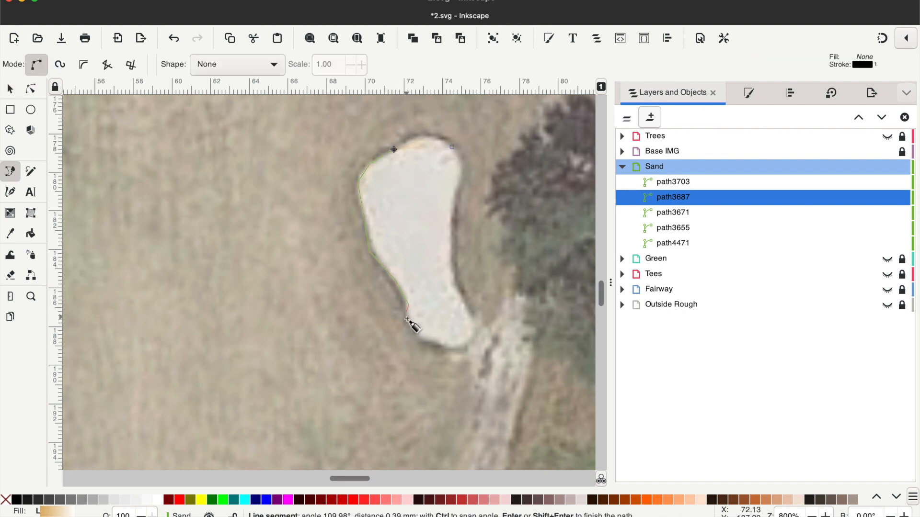
pyautogui.click(452, 258)
pyautogui.click(450, 216)
pyautogui.click(455, 187)
pyautogui.click(462, 167)
pyautogui.click(451, 147)
# - Make the right fairway bunker's nodes auto-smooth and run its gradient lengthwise to well below its lower end, hiding the Base IMG layer to judge it
pyautogui.click(31, 89)
pyautogui.hotkey('ctrl', 'a')
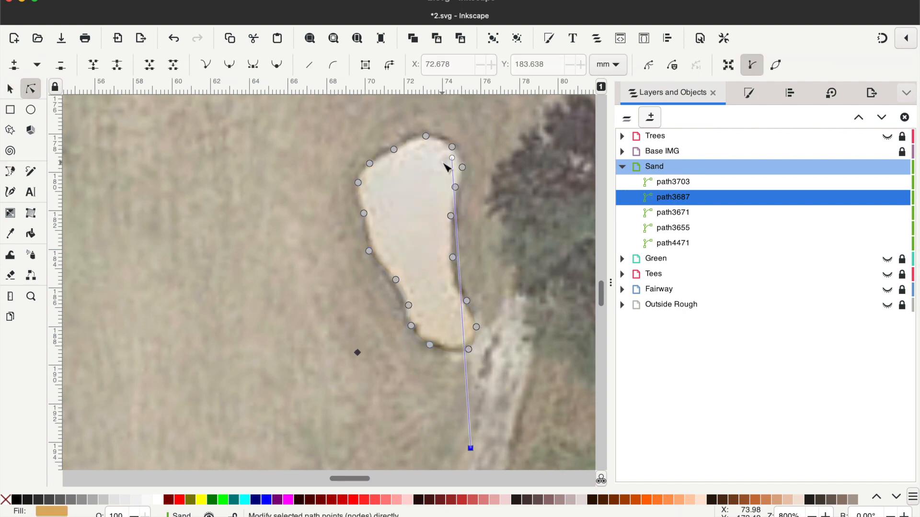
pyautogui.click(887, 152)
pyautogui.moveTo(471, 449); pyautogui.dragTo(503, 468)
pyautogui.click(887, 151)
# - Move the next Sand triangle and its nodes onto the upper rim of the bunker below and left of the green
pyautogui.click(31, 297)
pyautogui.keyDown('shift'); pyautogui.click(225, 273); pyautogui.keyUp('shift')
pyautogui.click(232, 309)
pyautogui.click(232, 310)
pyautogui.click(10, 89)
pyautogui.moveTo(264, 320); pyautogui.dragTo(222, 207)
pyautogui.click(30, 89)
pyautogui.moveTo(169, 220); pyautogui.dragTo(190, 182)
pyautogui.moveTo(269, 220); pyautogui.dragTo(256, 185)
# - Trace the Sand path around the edge of the bunker below and left of the green, close it and make its nodes auto-smooth
pyautogui.click(10, 172)
pyautogui.click(190, 182)
pyautogui.click(167, 201)
pyautogui.click(169, 227)
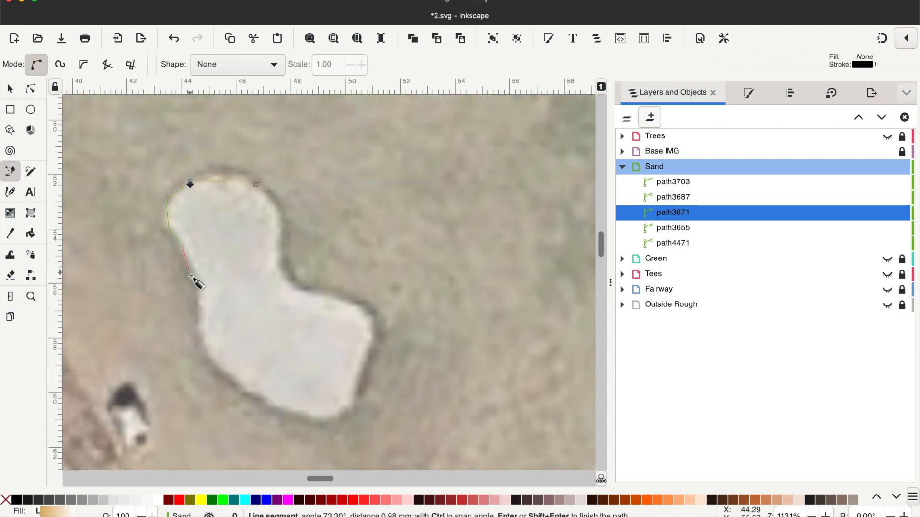
pyautogui.click(294, 413)
pyautogui.click(329, 418)
pyautogui.click(348, 409)
pyautogui.click(356, 378)
pyautogui.click(370, 342)
pyautogui.click(374, 317)
pyautogui.click(356, 303)
pyautogui.click(318, 291)
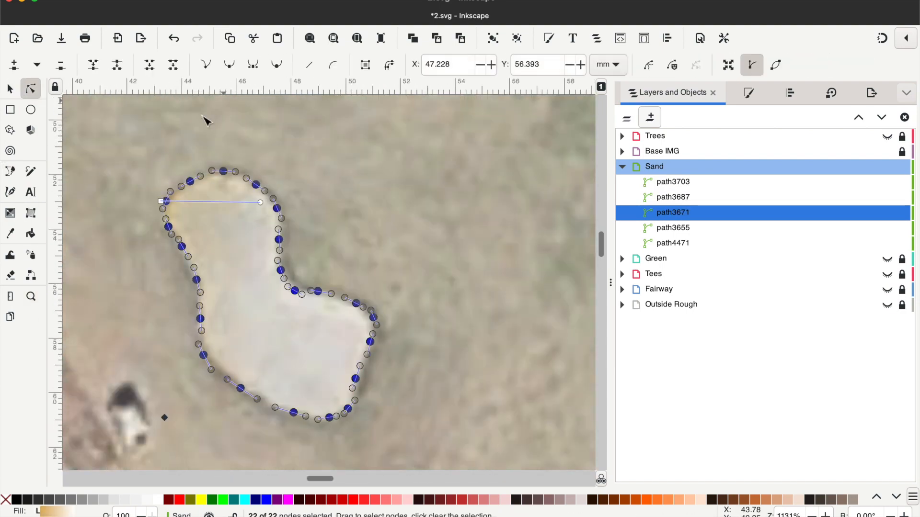
# - Run this bunker's gradient diagonally from beyond its lower-left edge to beyond its upper-right edge, with the Base IMG layer hidden
pyautogui.moveTo(260, 202); pyautogui.dragTo(337, 236)
pyautogui.click(888, 151)
pyautogui.moveTo(167, 406); pyautogui.dragTo(153, 421)
pyautogui.moveTo(337, 236); pyautogui.dragTo(316, 230)
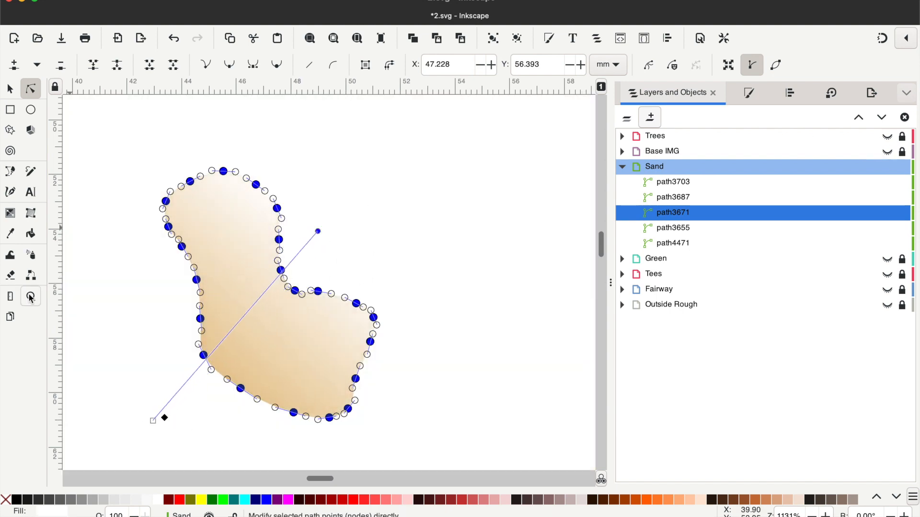
# - Show the Base IMG layer and move the next Sand triangle onto the upper rim of the bunker right of the green
pyautogui.click(31, 296)
pyautogui.keyDown('shift'); pyautogui.click(437, 244); pyautogui.keyUp('shift')
pyautogui.keyDown('shift'); pyautogui.click(438, 244); pyautogui.keyUp('shift')
pyautogui.click(30, 88)
pyautogui.click(352, 369)
pyautogui.moveTo(321, 479); pyautogui.dragTo(351, 479)
pyautogui.moveTo(601, 244); pyautogui.dragTo(601, 240)
pyautogui.click(887, 152)
pyautogui.click(10, 89)
pyautogui.moveTo(382, 215); pyautogui.dragTo(411, 164)
pyautogui.click(30, 88)
# - Continue the Sand path around the edge of the bunker right of the green and close it
pyautogui.click(10, 172)
pyautogui.click(383, 162)
pyautogui.click(373, 174)
pyautogui.click(360, 222)
pyautogui.click(351, 240)
pyautogui.click(350, 256)
pyautogui.click(361, 269)
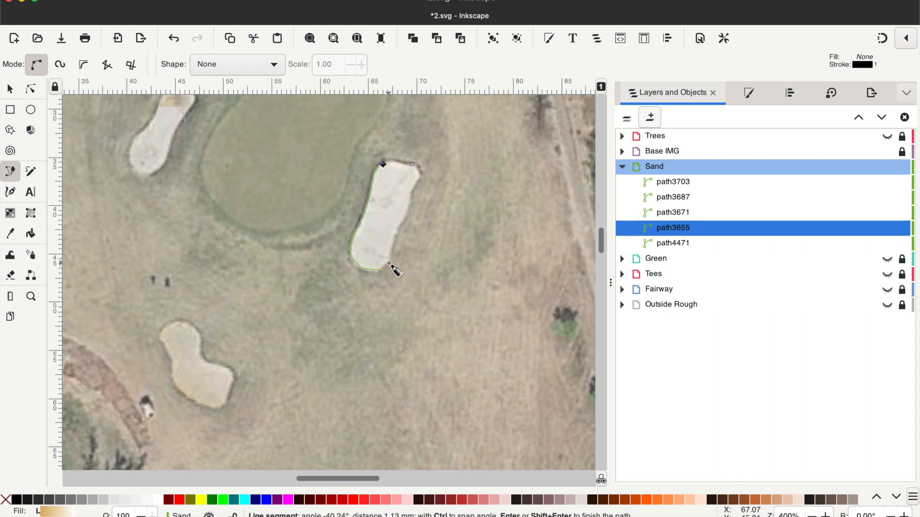
pyautogui.click(410, 194)
pyautogui.click(421, 177)
pyautogui.click(419, 169)
pyautogui.click(412, 164)
# - Make the nodes of the bunker right of the green auto-smooth and run its gradient crosswise beyond both sides, hiding the Base IMG layer
pyautogui.click(31, 88)
pyautogui.moveTo(378, 176); pyautogui.dragTo(414, 245)
pyautogui.moveTo(413, 164); pyautogui.dragTo(334, 208)
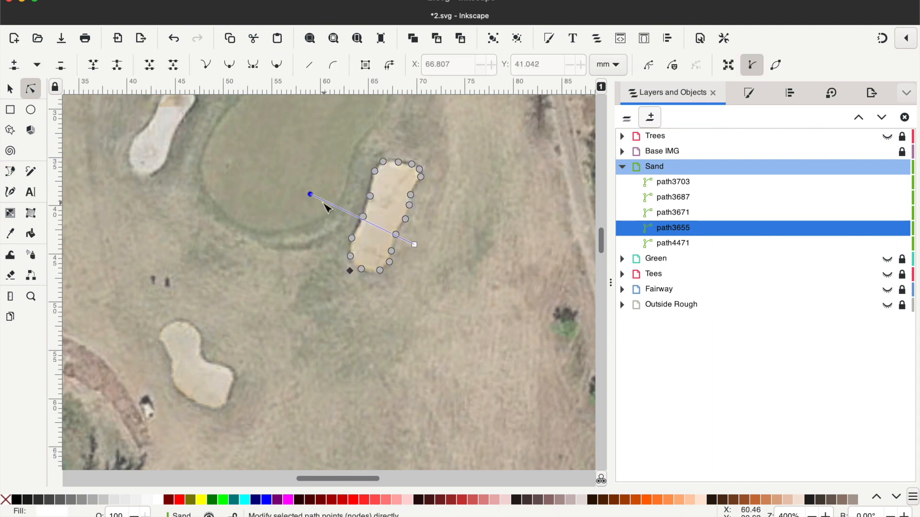
pyautogui.click(887, 151)
pyautogui.moveTo(414, 244); pyautogui.dragTo(433, 247)
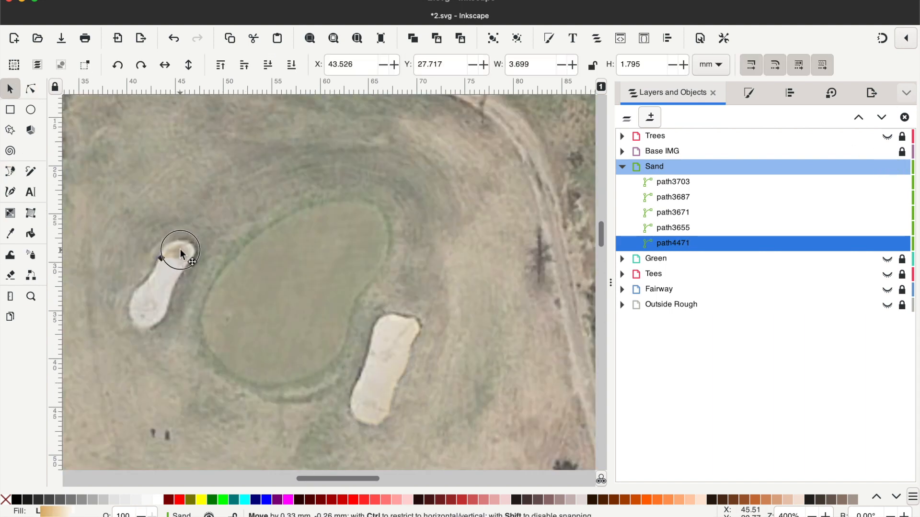
# - Fit the last Sand shape to the upper rim of the bunker left of the green, trace its edge and adjust its gradient
pyautogui.moveTo(163, 255); pyautogui.dragTo(168, 245)
pyautogui.click(10, 171)
pyautogui.click(168, 244)
pyautogui.click(160, 251)
pyautogui.click(158, 265)
pyautogui.click(150, 278)
pyautogui.click(134, 289)
pyautogui.click(130, 309)
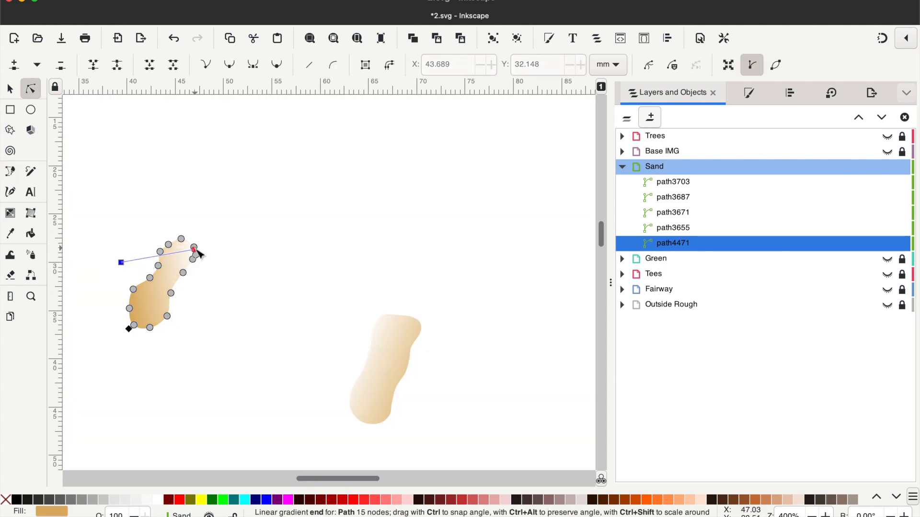
pyautogui.moveTo(199, 251); pyautogui.dragTo(195, 296)
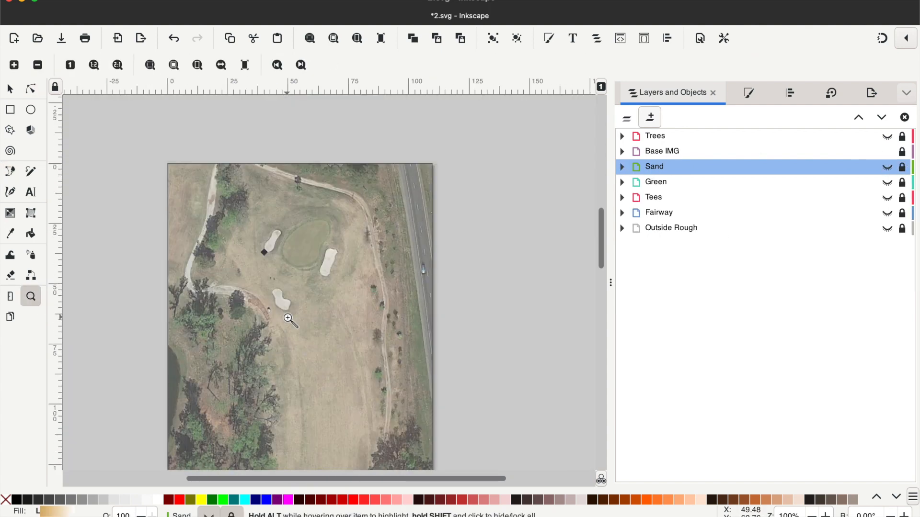
# - Show the Trees layer and scale its tree group proportionally to about 6.9 mm wide among the trees below the curved cart path
pyautogui.click(889, 137)
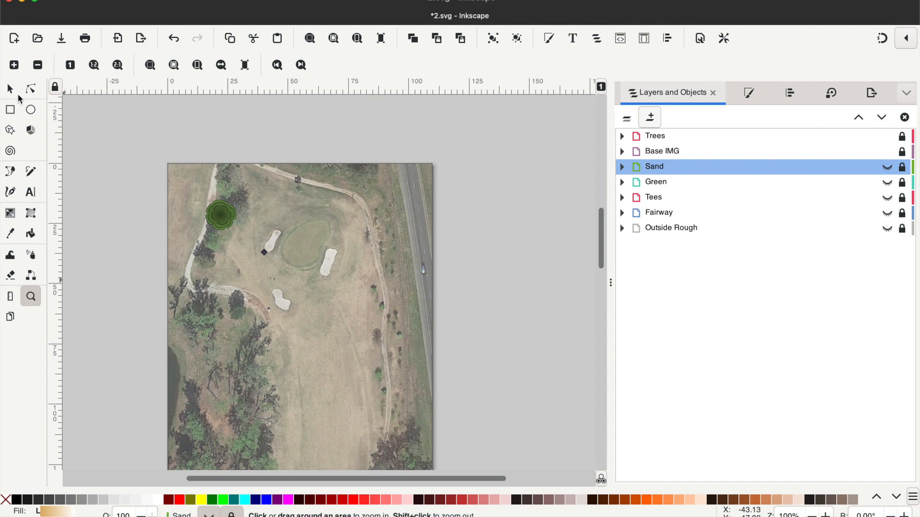
pyautogui.click(10, 90)
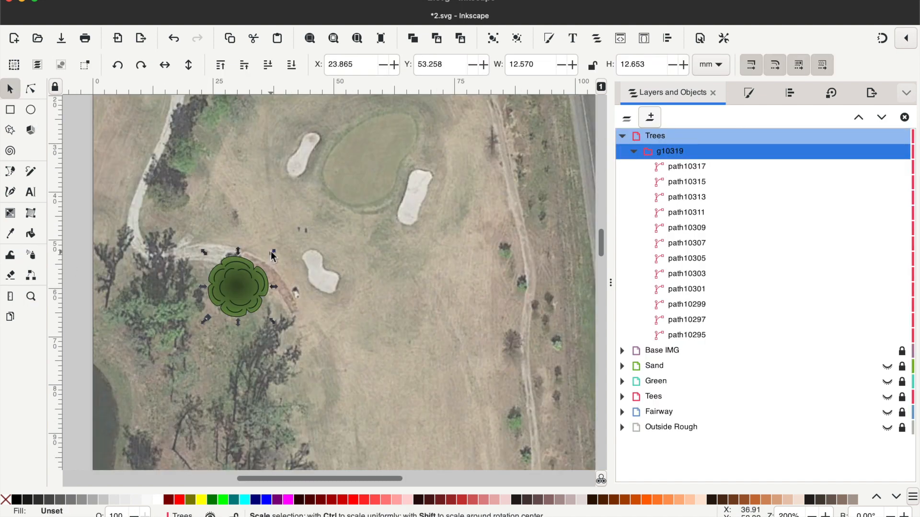
pyautogui.click(593, 68)
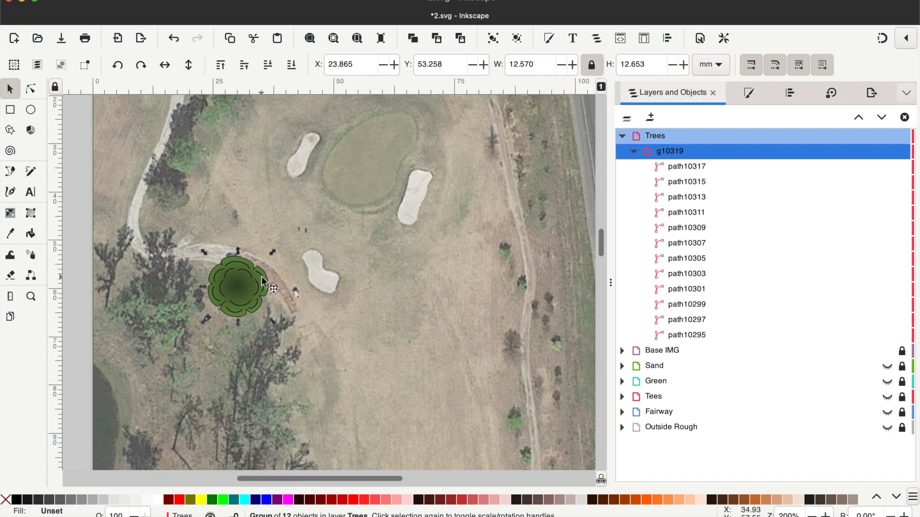
pyautogui.moveTo(273, 252); pyautogui.dragTo(232, 301)
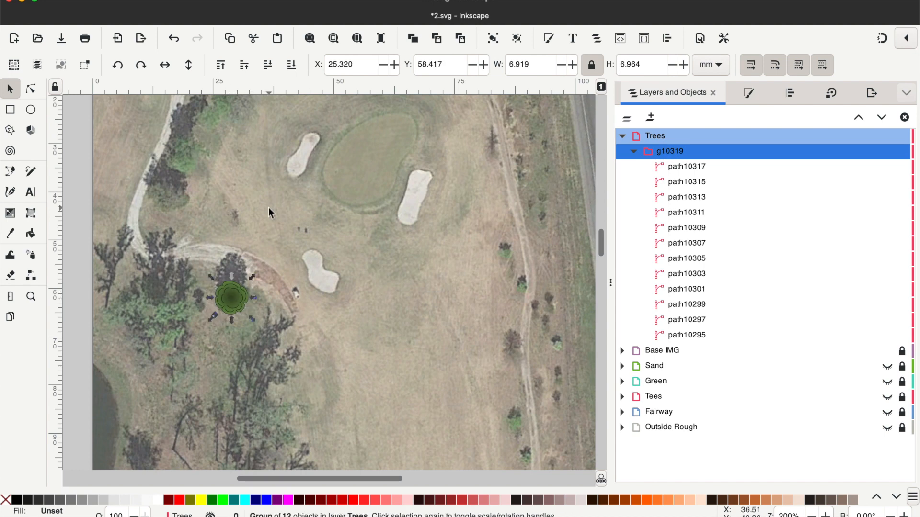
# - Duplicate the tree, rotate the copy 90° counter-clockwise and place it farther down the left tree line
pyautogui.click(412, 38)
pyautogui.click(117, 64)
pyautogui.moveTo(230, 302); pyautogui.dragTo(263, 381)
pyautogui.scroll(-5, 263, 381)
pyautogui.moveTo(265, 290); pyautogui.dragTo(295, 355)
# - Duplicate the tree farther down the left tree line and enlarge the lowest copy to about 17.2 × 17.1 mm
pyautogui.press('z')
pyautogui.keyDown('shift'); pyautogui.click(412, 242); pyautogui.keyUp('shift')
pyautogui.keyDown('shift'); pyautogui.click(414, 240); pyautogui.keyUp('shift')
pyautogui.scroll(-4, 421, 237)
pyautogui.hotkey('ctrl', 'd')
pyautogui.hotkey('ctrl', 'd')
pyautogui.press('s')
pyautogui.moveTo(338, 194); pyautogui.dragTo(331, 276)
pyautogui.hotkey('ctrl', 'd')
pyautogui.moveTo(354, 302); pyautogui.dragTo(362, 310)
pyautogui.moveTo(333, 282); pyautogui.dragTo(330, 276)
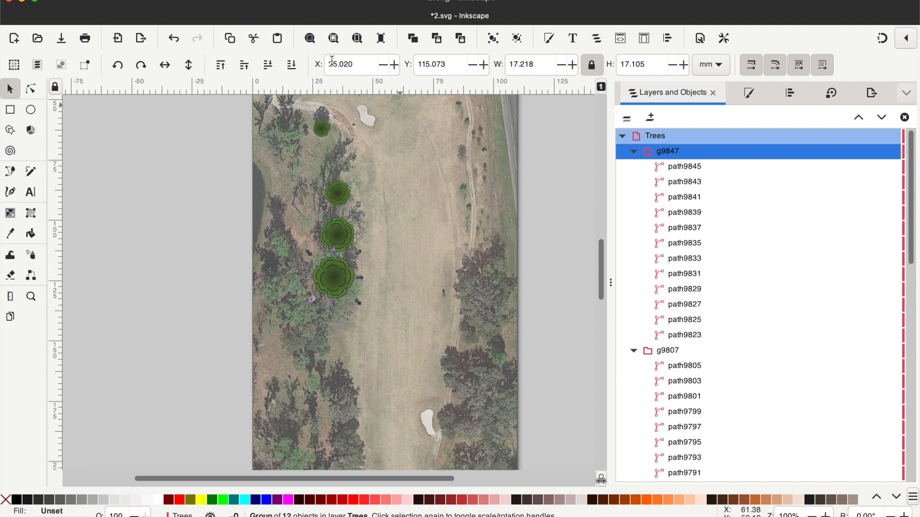
# - Duplicate the largest tree, flip the copy horizontally, rotate it 90° counter-clockwise, and place it just below at about 13.9 mm wide
pyautogui.click(412, 40)
pyautogui.click(164, 66)
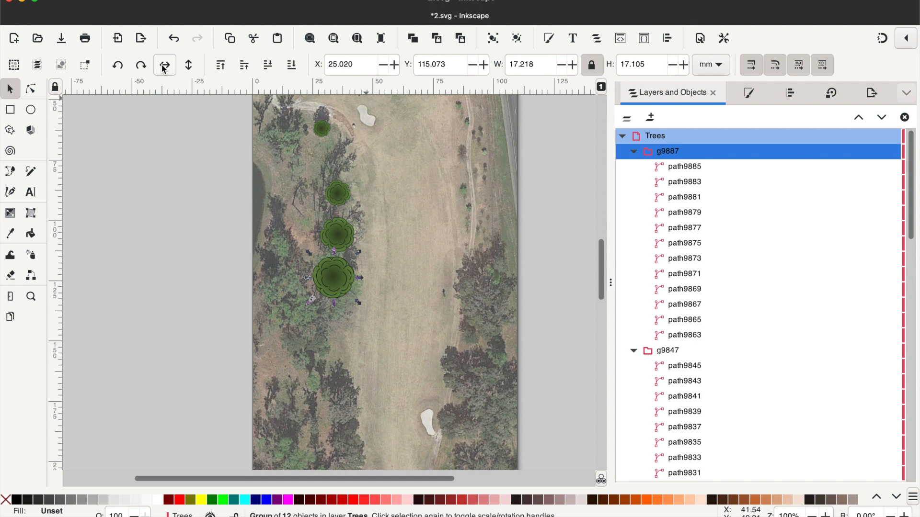
pyautogui.click(117, 66)
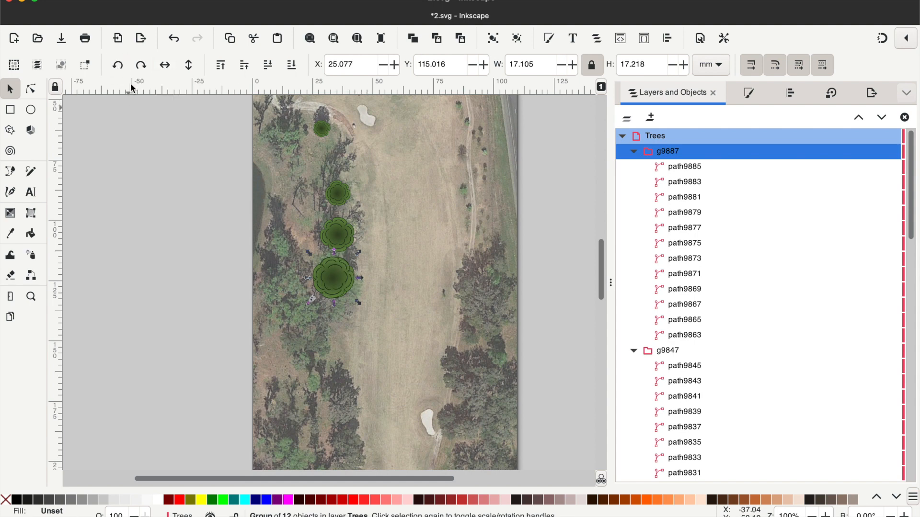
pyautogui.moveTo(330, 277); pyautogui.dragTo(327, 327)
pyautogui.scroll(-8, 412, 249)
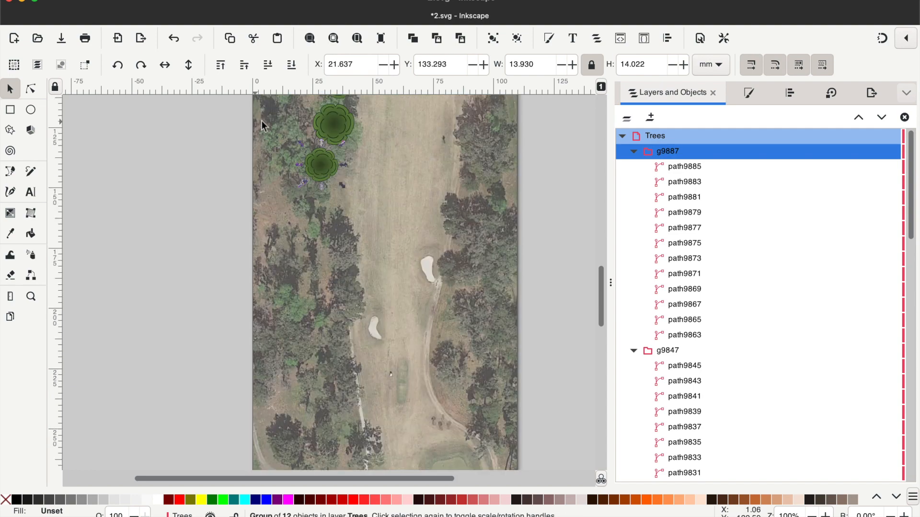
# - Continue the left tree line down the hole with duplicates of the tree rotated 90° counter-clockwise, making some copies smaller
pyautogui.click(412, 41)
pyautogui.click(109, 65)
pyautogui.moveTo(324, 172); pyautogui.dragTo(312, 201)
pyautogui.moveTo(286, 171); pyautogui.dragTo(344, 288)
pyautogui.click(412, 40)
pyautogui.click(117, 65)
pyautogui.click(411, 40)
pyautogui.click(117, 65)
pyautogui.click(412, 40)
pyautogui.click(118, 66)
pyautogui.moveTo(361, 306); pyautogui.dragTo(367, 312)
# - Extend the left tree line to just above the back tee with more duplicates rotated 90° counter-clockwise
pyautogui.click(412, 40)
pyautogui.click(118, 66)
pyautogui.scroll(-4, 347, 215)
pyautogui.moveTo(347, 190); pyautogui.dragTo(337, 256)
pyautogui.click(118, 66)
pyautogui.moveTo(354, 272); pyautogui.dragTo(361, 310)
pyautogui.click(412, 40)
pyautogui.click(117, 65)
pyautogui.scroll(-5, 378, 201)
# - Copy a rotated tree across to the right side of the fairway and start the right tree line beside the cart path
pyautogui.click(411, 41)
pyautogui.click(117, 66)
pyautogui.moveTo(342, 192); pyautogui.dragTo(448, 156)
pyautogui.click(412, 40)
pyautogui.click(117, 65)
pyautogui.scroll(5, 531, 235)
pyautogui.moveTo(480, 277); pyautogui.dragTo(481, 242)
# - Continue the right tree line up the hole with duplicates rotated 90° counter-clockwise along the fairway's right edge
pyautogui.click(412, 40)
pyautogui.click(117, 65)
pyautogui.click(412, 41)
pyautogui.click(117, 65)
pyautogui.moveTo(465, 213); pyautogui.dragTo(483, 147)
pyautogui.scroll(5, 479, 150)
pyautogui.click(411, 40)
pyautogui.click(117, 65)
pyautogui.moveTo(461, 268); pyautogui.dragTo(498, 157)
# - Add small duplicated and rotated trees above the right tree line, along the narrow cart path
pyautogui.click(411, 40)
pyautogui.click(413, 40)
pyautogui.scroll(5, 472, 181)
pyautogui.moveTo(472, 330); pyautogui.dragTo(469, 172)
pyautogui.click(413, 40)
pyautogui.click(118, 66)
pyautogui.click(413, 40)
pyautogui.click(117, 65)
# - Duplicate and rotate more small trees, about 4.3 mm wide, up the cart path to the right of the green
pyautogui.click(413, 40)
pyautogui.click(117, 65)
pyautogui.click(413, 40)
pyautogui.scroll(3, 536, 172)
pyautogui.click(413, 41)
pyautogui.click(117, 65)
pyautogui.moveTo(459, 255); pyautogui.dragTo(454, 205)
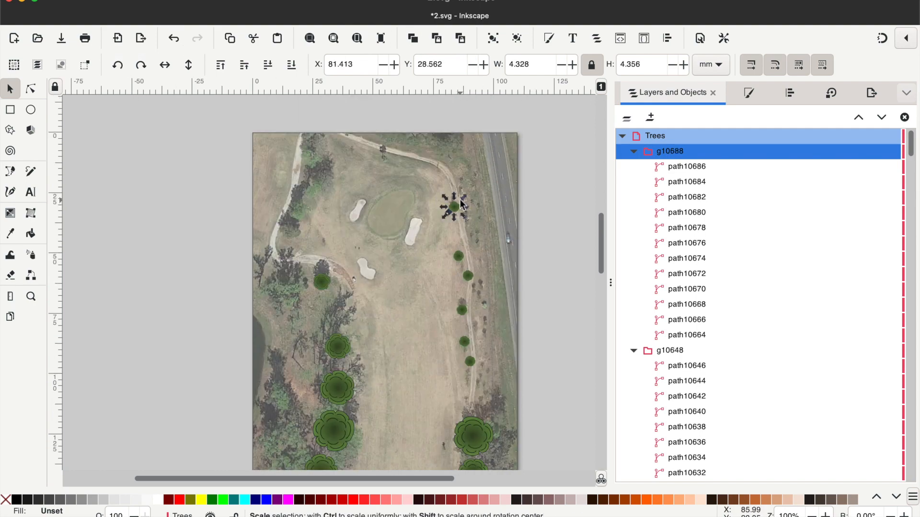
# - Collapse and lock the Trees layer, show the Outside Rough, Fairway, Tees, Green and Sand layers, and hide Base IMG
pyautogui.click(30, 297)
pyautogui.keyDown('shift'); pyautogui.click(434, 290); pyautogui.keyUp('shift')
pyautogui.keyDown('shift'); pyautogui.click(435, 290); pyautogui.keyUp('shift')
pyautogui.scroll(-3, 436, 290)
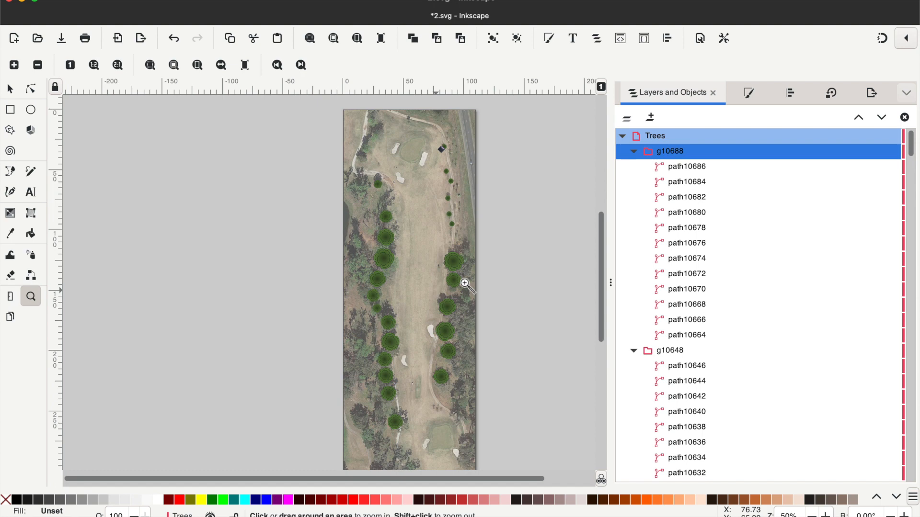
pyautogui.click(625, 137)
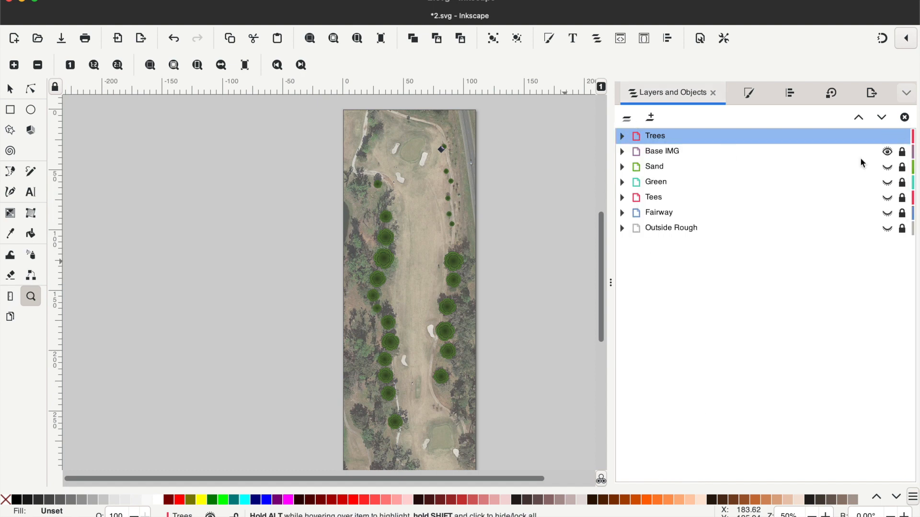
pyautogui.click(905, 137)
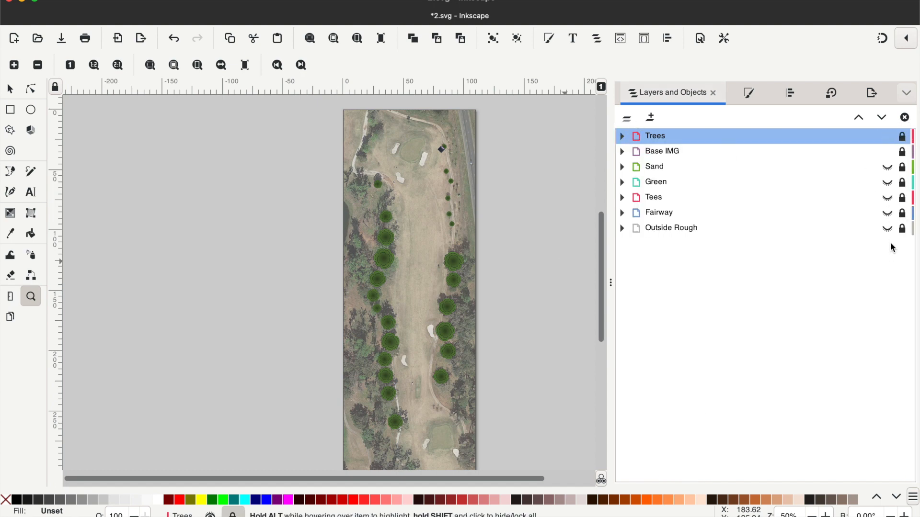
pyautogui.moveTo(887, 228); pyautogui.dragTo(886, 151)
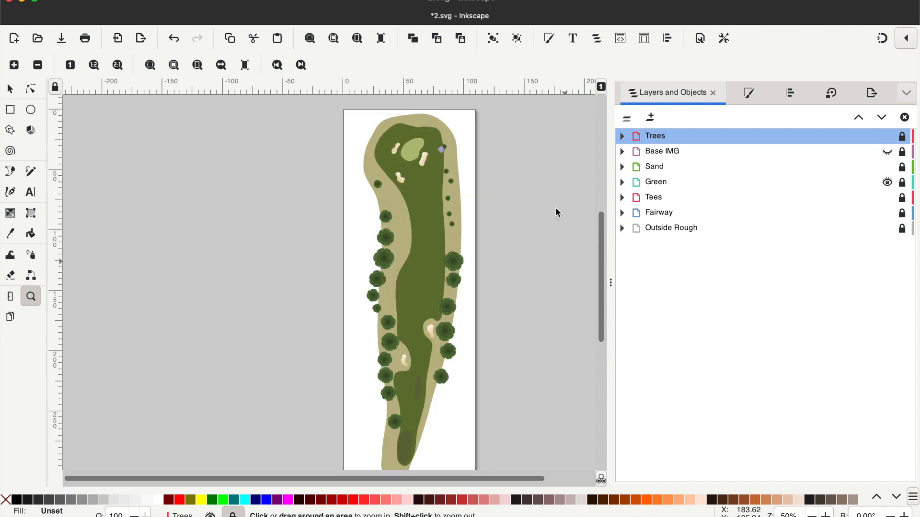
pyautogui.scroll(-3, 464, 242)
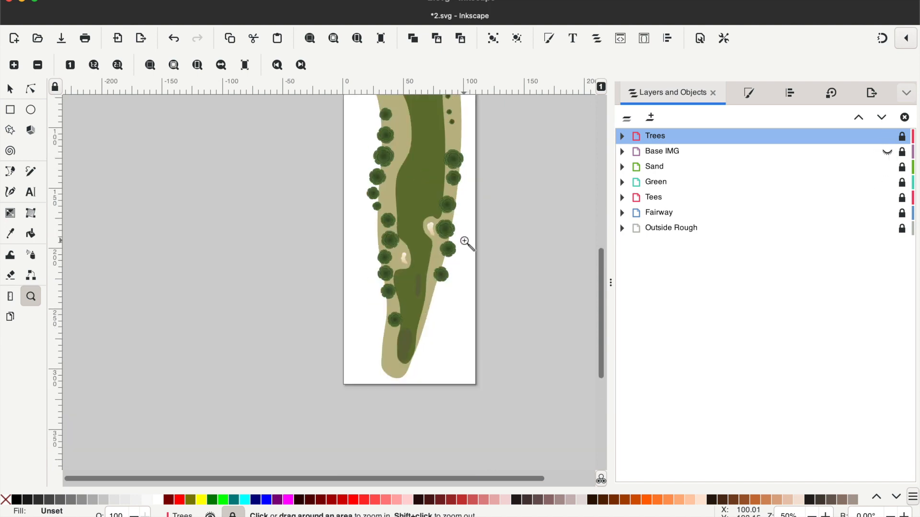
# - Unlock the Fairway layer, delete the fairway path's lower nodes around the tees, and make the remaining nodes auto-smooth
pyautogui.click(670, 214)
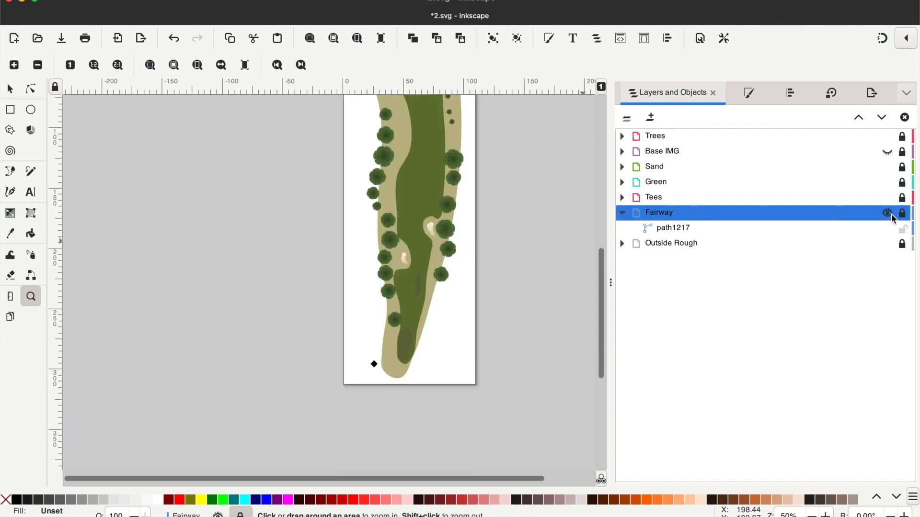
pyautogui.click(902, 213)
pyautogui.press('n')
pyautogui.click(420, 330)
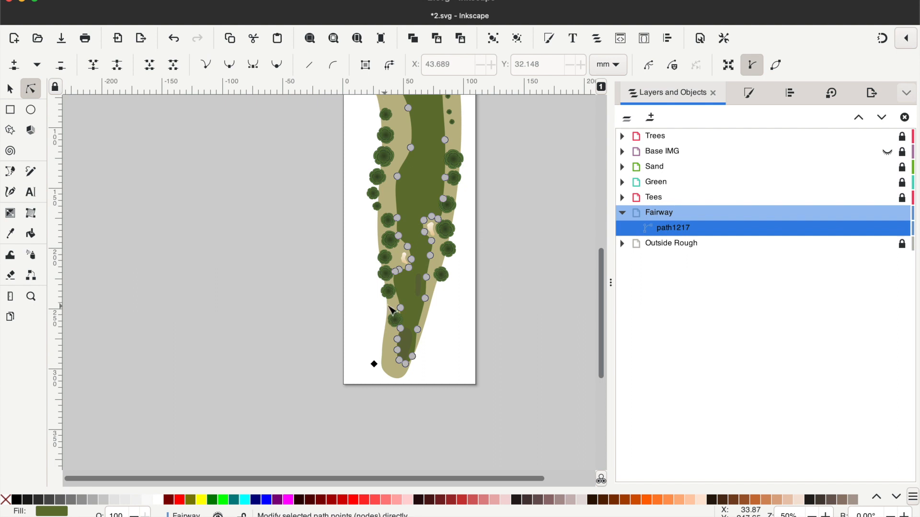
pyautogui.moveTo(387, 306); pyautogui.dragTo(422, 372)
pyautogui.press('Delete')
pyautogui.hotkey('ctrl', 'a')
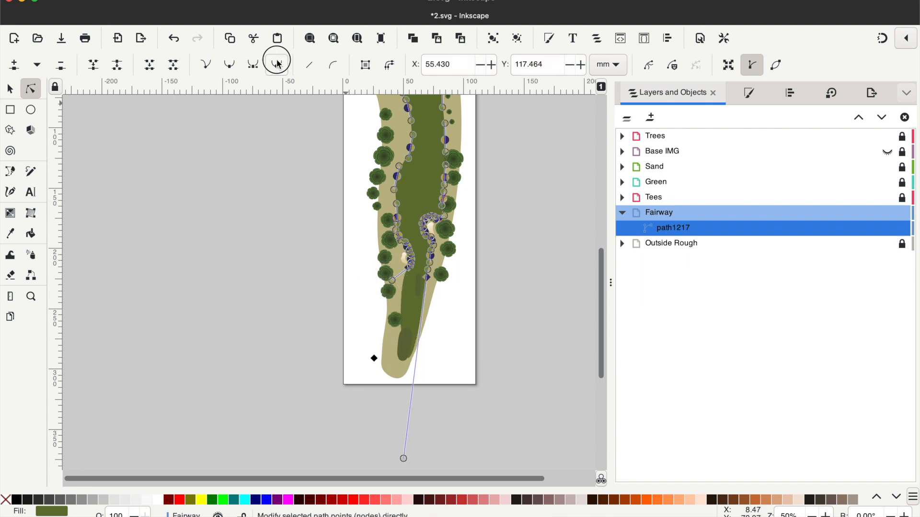
pyautogui.click(276, 67)
# - Reshape the fairway's lower end by moving its nodes into a smooth rounded edge around the two bunkers
pyautogui.click(30, 296)
pyautogui.tripleClick(421, 273)
pyautogui.click(30, 91)
pyautogui.moveTo(386, 260); pyautogui.dragTo(415, 266)
pyautogui.moveTo(393, 234); pyautogui.dragTo(391, 217)
pyautogui.moveTo(416, 265); pyautogui.dragTo(455, 216)
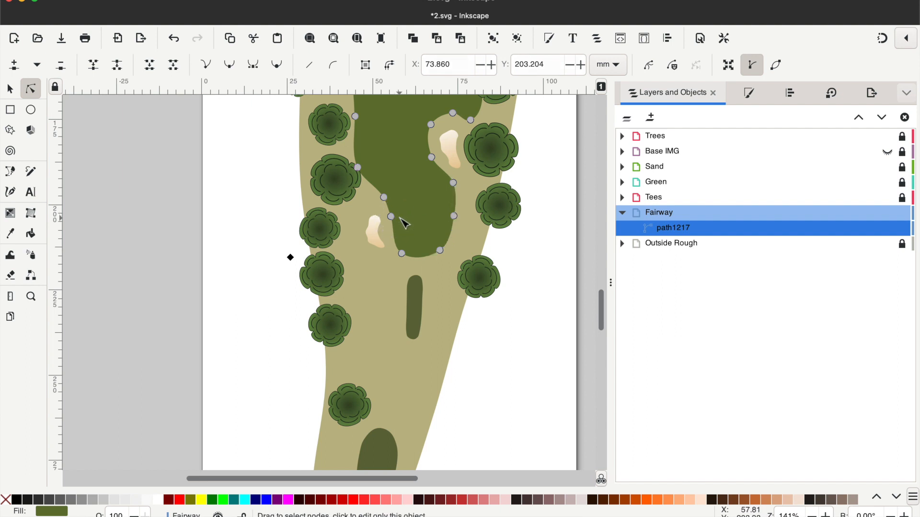
pyautogui.moveTo(397, 217); pyautogui.dragTo(397, 218)
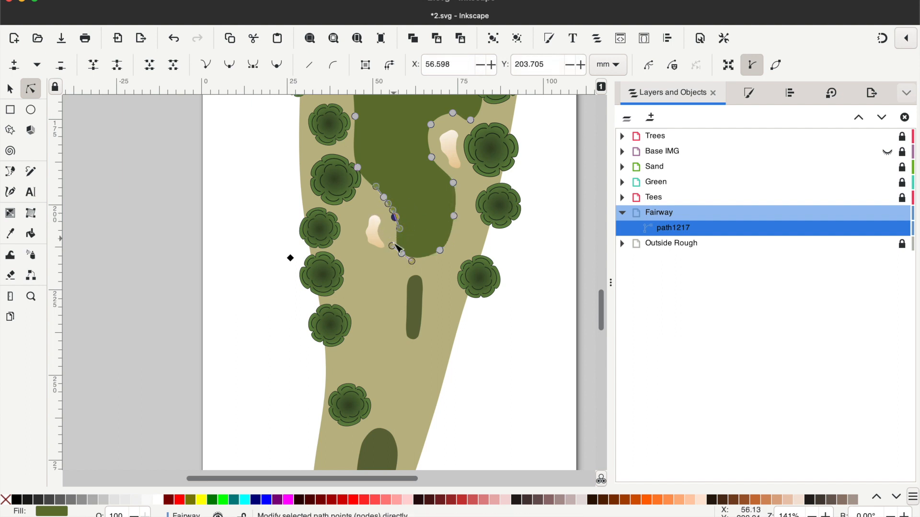
pyautogui.moveTo(400, 253); pyautogui.dragTo(396, 252)
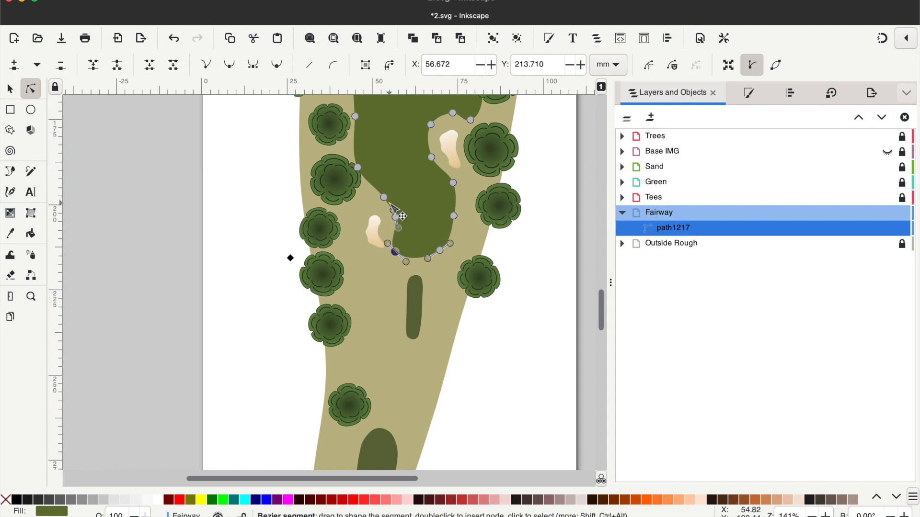
pyautogui.moveTo(384, 197); pyautogui.dragTo(375, 194)
pyautogui.click(252, 247)
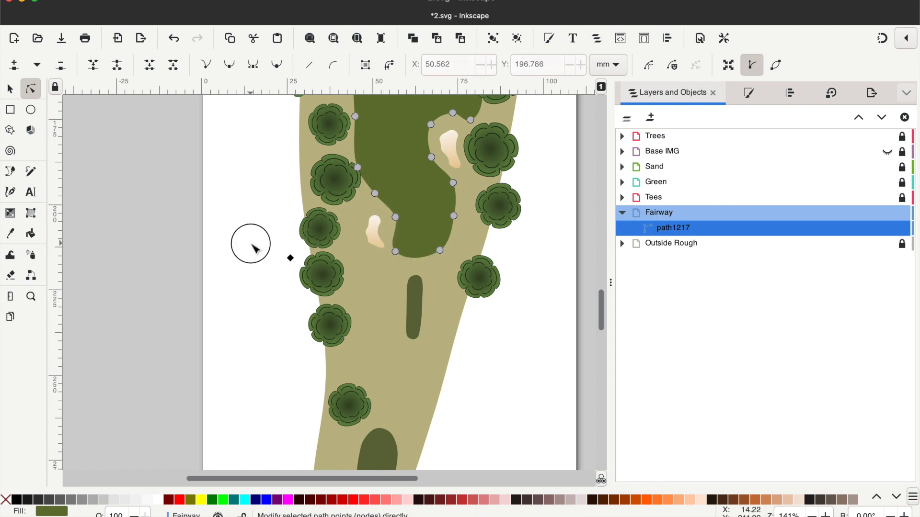
# - Lock and collapse the Fairway layer
pyautogui.click(31, 297)
pyautogui.keyDown('shift'); pyautogui.click(242, 322); pyautogui.keyUp('shift')
pyautogui.keyDown('shift'); pyautogui.click(242, 321); pyautogui.keyUp('shift')
pyautogui.keyDown('shift'); pyautogui.click(242, 322); pyautogui.keyUp('shift')
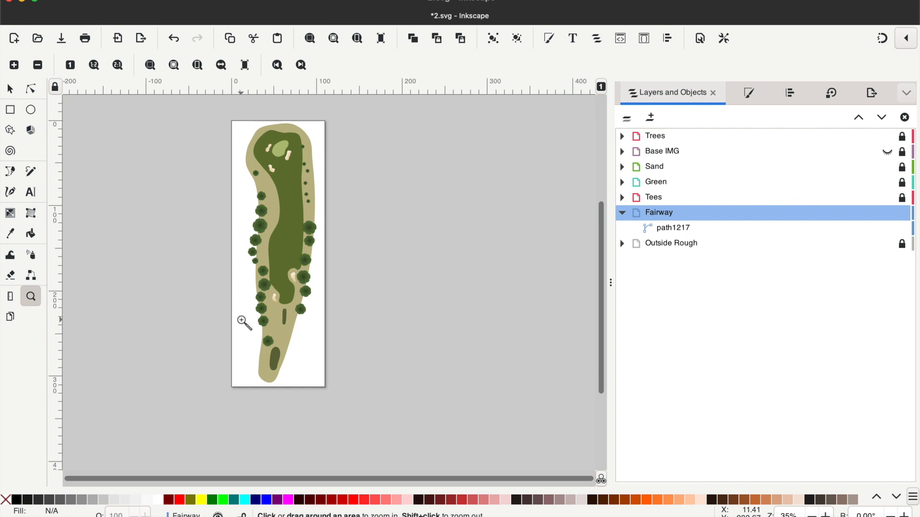
pyautogui.click(904, 213)
pyautogui.click(622, 213)
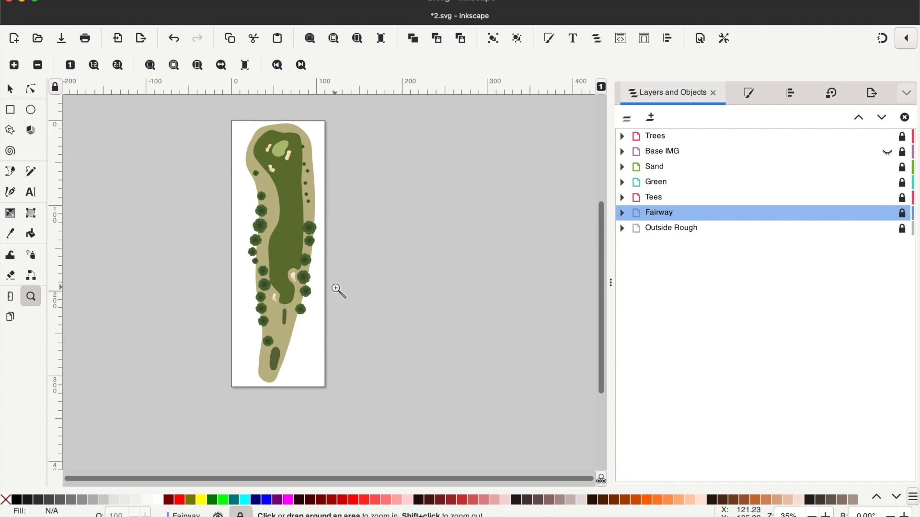
# - Unlock the Outside Rough layer and move the rough's lower nodes to narrow it around the back tee
pyautogui.click(769, 232)
pyautogui.click(901, 229)
pyautogui.click(269, 361)
pyautogui.click(268, 360)
pyautogui.scroll(-3, 269, 360)
pyautogui.click(31, 89)
pyautogui.click(266, 341)
pyautogui.moveTo(275, 353); pyautogui.dragTo(262, 303)
pyautogui.moveTo(278, 339); pyautogui.dragTo(264, 322)
pyautogui.moveTo(283, 340); pyautogui.dragTo(277, 337)
pyautogui.moveTo(309, 275); pyautogui.dragTo(307, 264)
pyautogui.moveTo(277, 337); pyautogui.dragTo(285, 339)
pyautogui.moveTo(264, 322); pyautogui.dragTo(264, 298)
# - Reshape the rough's side edges along the middle of the hole, adding a node on its right edge
pyautogui.scroll(2, 367, 325)
pyautogui.click(367, 324)
pyautogui.scroll(2, 285, 318)
pyautogui.click(285, 317)
pyautogui.moveTo(243, 196); pyautogui.dragTo(236, 192)
pyautogui.moveTo(243, 259); pyautogui.dragTo(252, 240)
pyautogui.moveTo(235, 192); pyautogui.dragTo(232, 193)
pyautogui.moveTo(257, 353); pyautogui.dragTo(249, 294)
pyautogui.moveTo(322, 330); pyautogui.dragTo(334, 313)
pyautogui.moveTo(338, 278); pyautogui.dragTo(350, 272)
pyautogui.doubleClick(353, 237)
pyautogui.moveTo(353, 237); pyautogui.dragTo(349, 236)
pyautogui.moveTo(346, 275); pyautogui.dragTo(346, 271)
pyautogui.moveTo(352, 204); pyautogui.dragTo(360, 153)
# - Refine the rough's left edge farther up the hole by moving its nodes
pyautogui.scroll(5, 450, 215)
pyautogui.click(450, 215)
pyautogui.click(259, 249)
pyautogui.moveTo(234, 248); pyautogui.dragTo(241, 244)
pyautogui.moveTo(249, 325); pyautogui.dragTo(251, 324)
pyautogui.click(158, 309)
# - Collapse and lock the Outside Rough layer and save the file
pyautogui.click(31, 296)
pyautogui.keyDown('shift'); pyautogui.click(366, 236); pyautogui.keyUp('shift')
pyautogui.keyDown('shift'); pyautogui.click(366, 236); pyautogui.keyUp('shift')
pyautogui.click(622, 228)
pyautogui.click(901, 229)
pyautogui.click(61, 38)
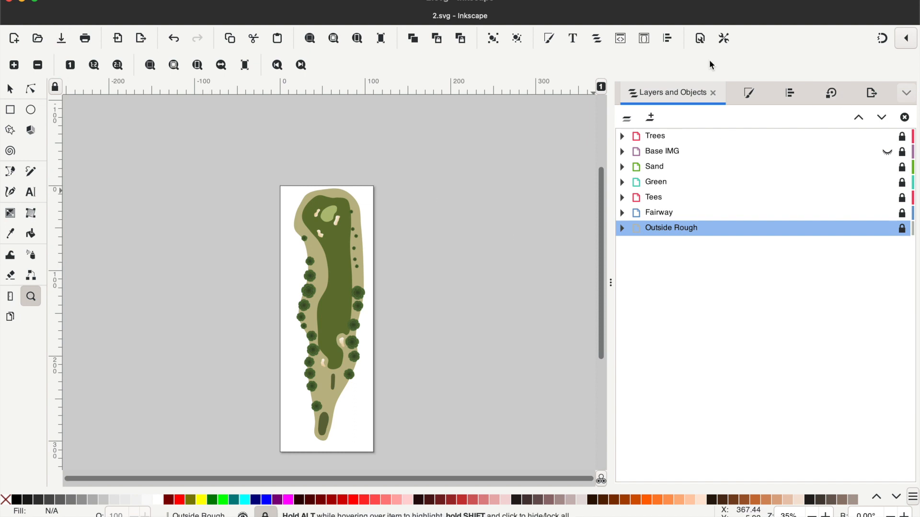
# - Resize the page to fit the drawing and save the file again
pyautogui.hotkey('ctrl', 'shift', 'r')
pyautogui.click(61, 38)
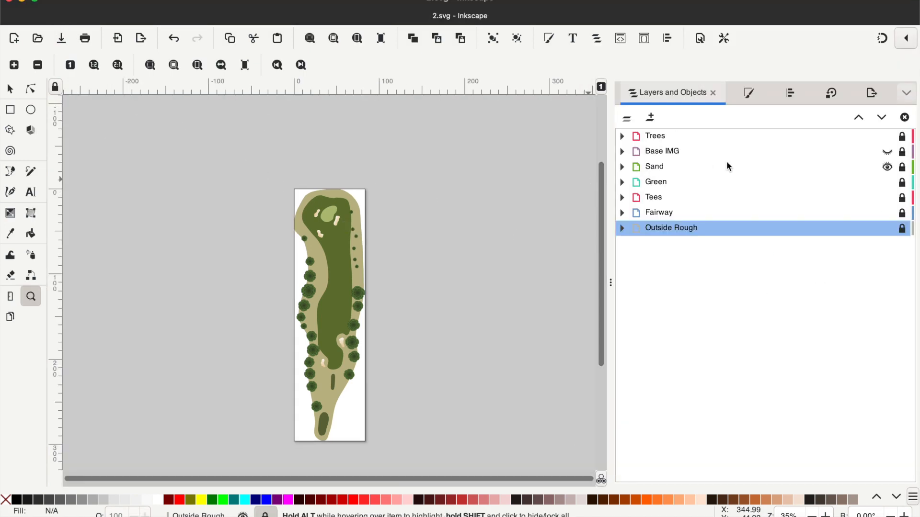
# - Delete the Base IMG layer with its aerial image
pyautogui.click(650, 153)
pyautogui.click(673, 169)
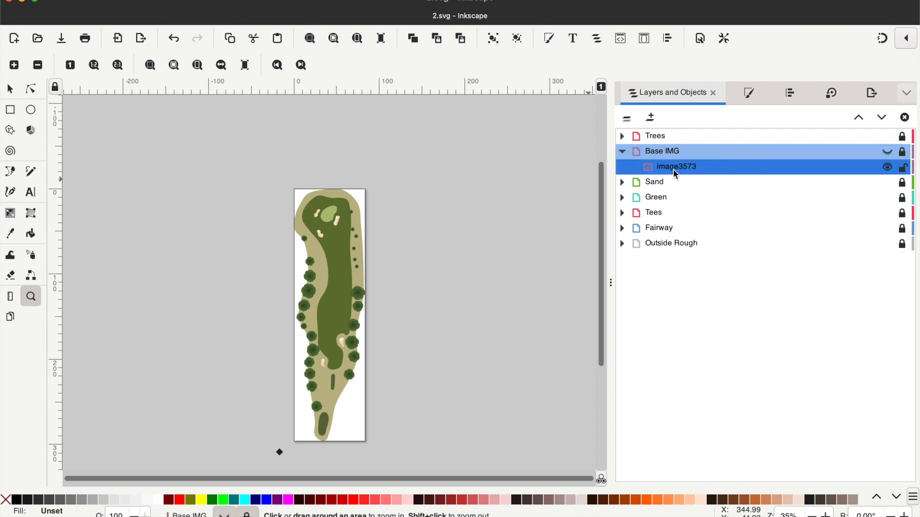
pyautogui.click(623, 152)
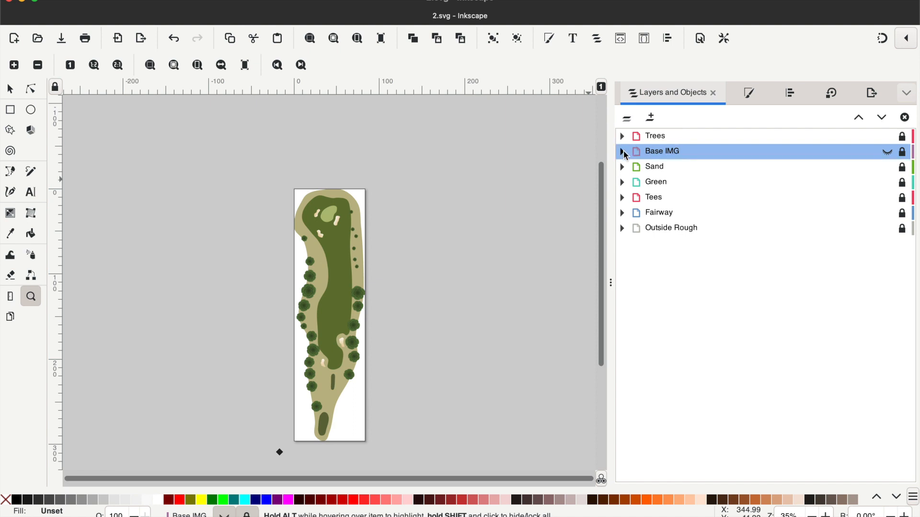
pyautogui.rightClick(679, 154)
pyautogui.click(714, 189)
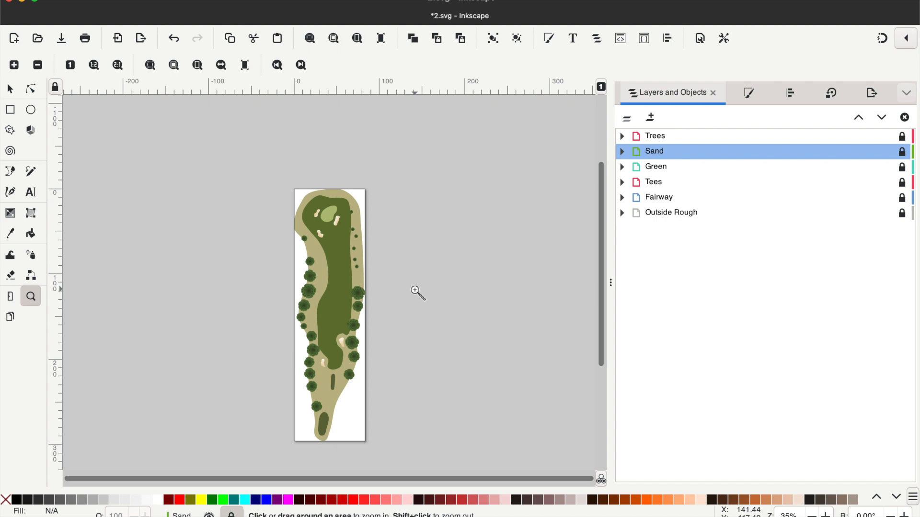
pyautogui.scroll(-3, 417, 292)
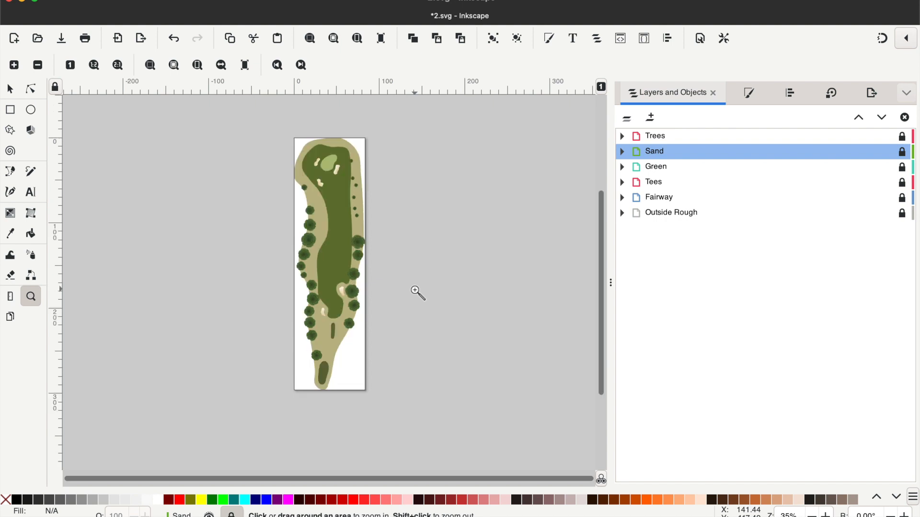